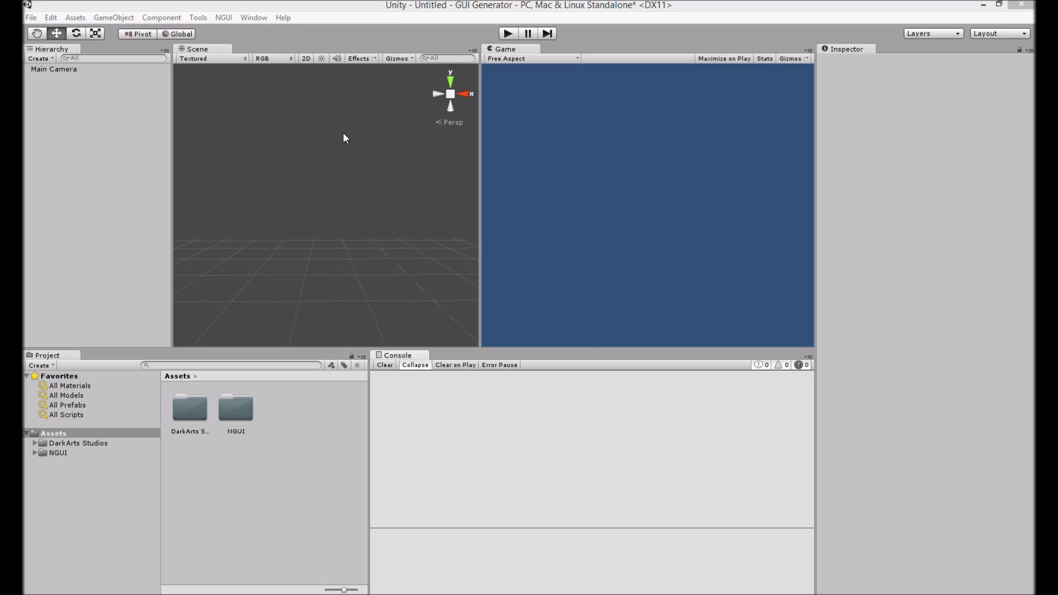
Step: Open the GUI Generator tool and place its window over the Game view
{"action": "left_click", "coordinate": [332, 5]}
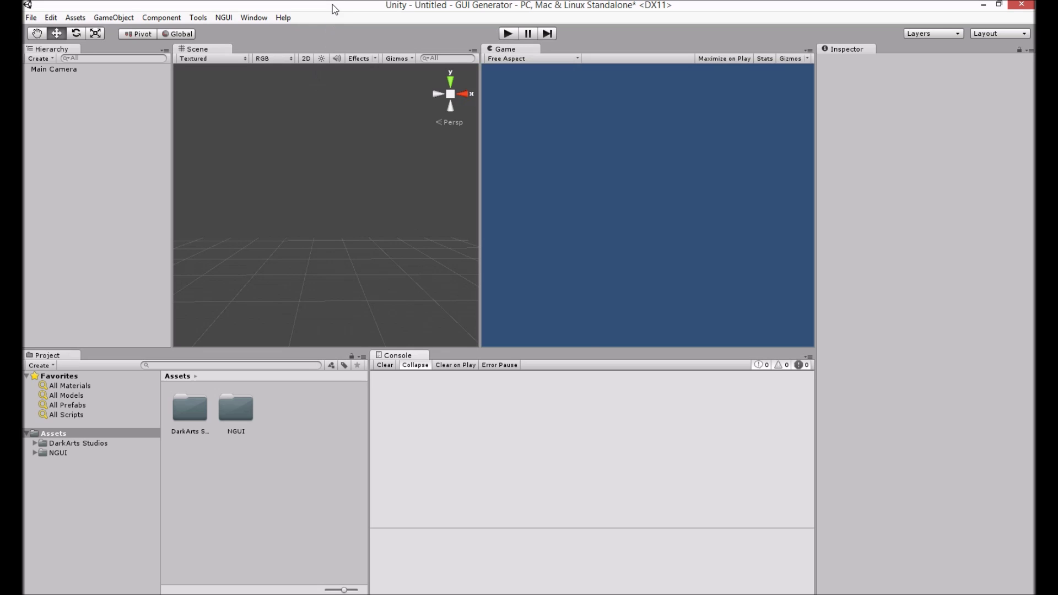
{"action": "left_click", "coordinate": [205, 19]}
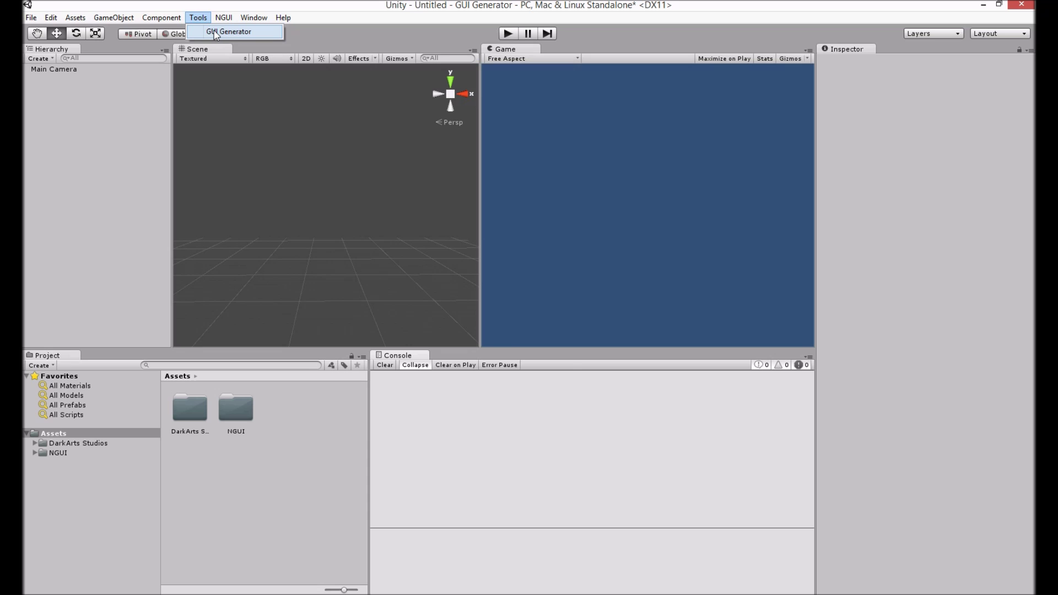
{"action": "left_click", "coordinate": [215, 33]}
{"action": "left_click_drag", "start_coordinate": [447, 98], "coordinate": [585, 89]}
Step: Set the layer's panel colour to a green of about H 100, S 227, V 208
{"action": "left_click", "coordinate": [607, 119]}
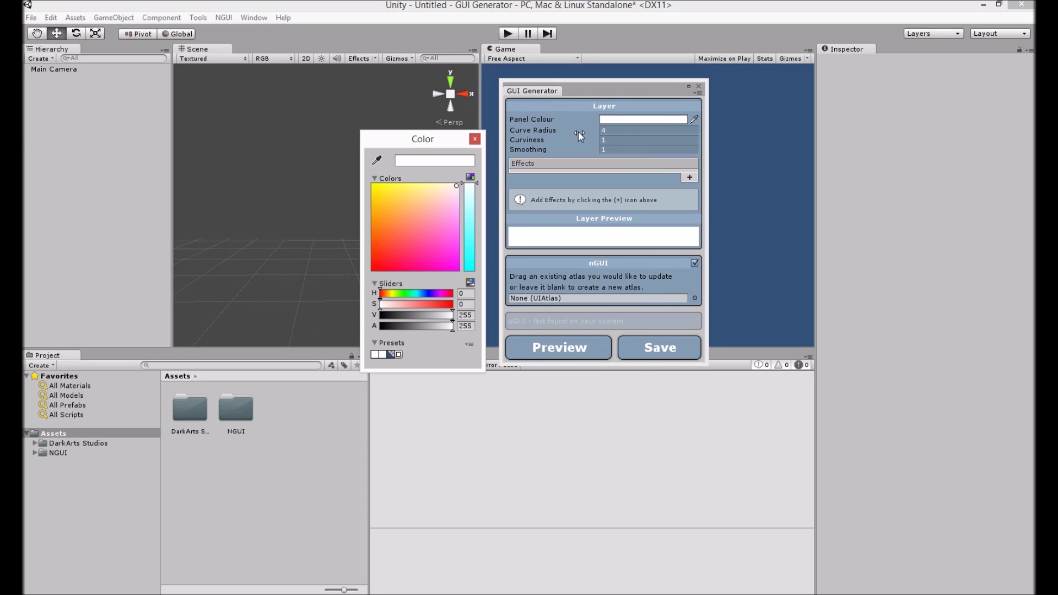
{"action": "left_click", "coordinate": [403, 294]}
{"action": "left_click_drag", "start_coordinate": [419, 304], "coordinate": [450, 310]}
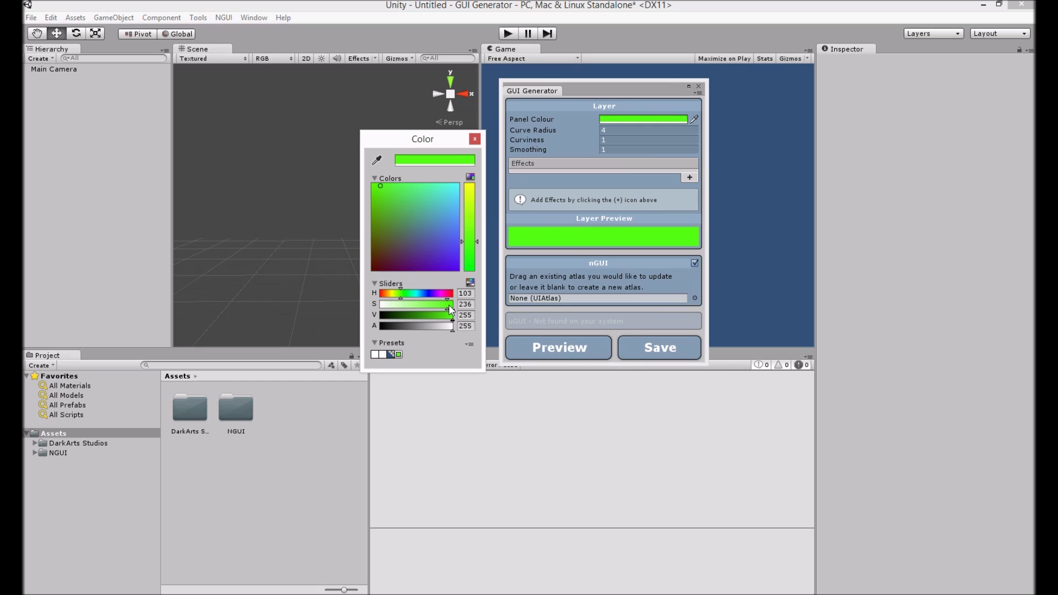
{"action": "left_click_drag", "start_coordinate": [379, 207], "coordinate": [382, 200]}
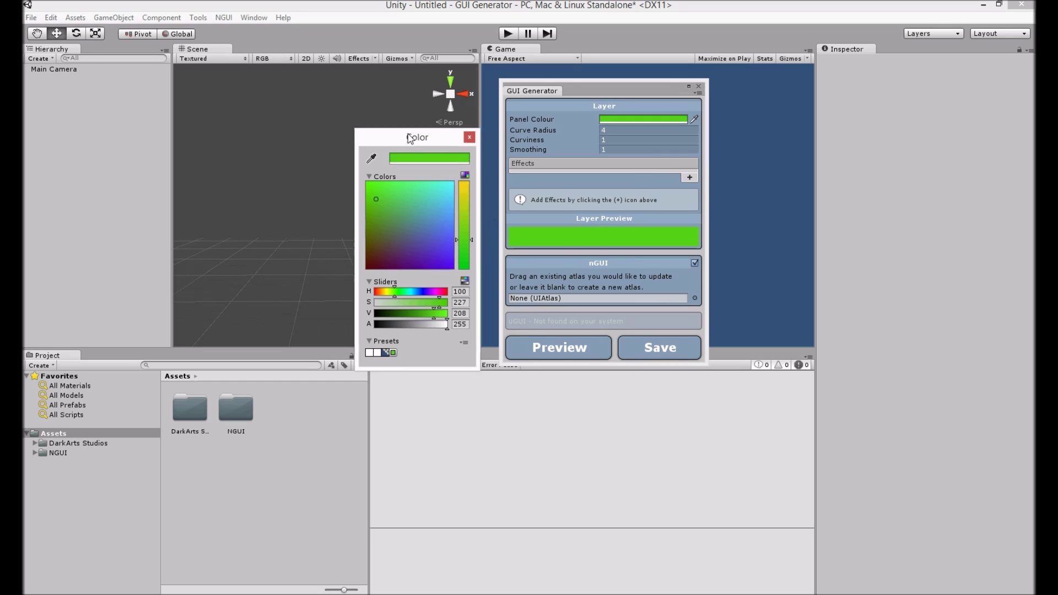
{"action": "left_click_drag", "start_coordinate": [441, 139], "coordinate": [374, 117]}
Step: Generate a full preview of the green panel, enlarge the generator window to fit it, and set the preview zoom to about 2.42
{"action": "left_click_drag", "start_coordinate": [569, 88], "coordinate": [530, 77]}
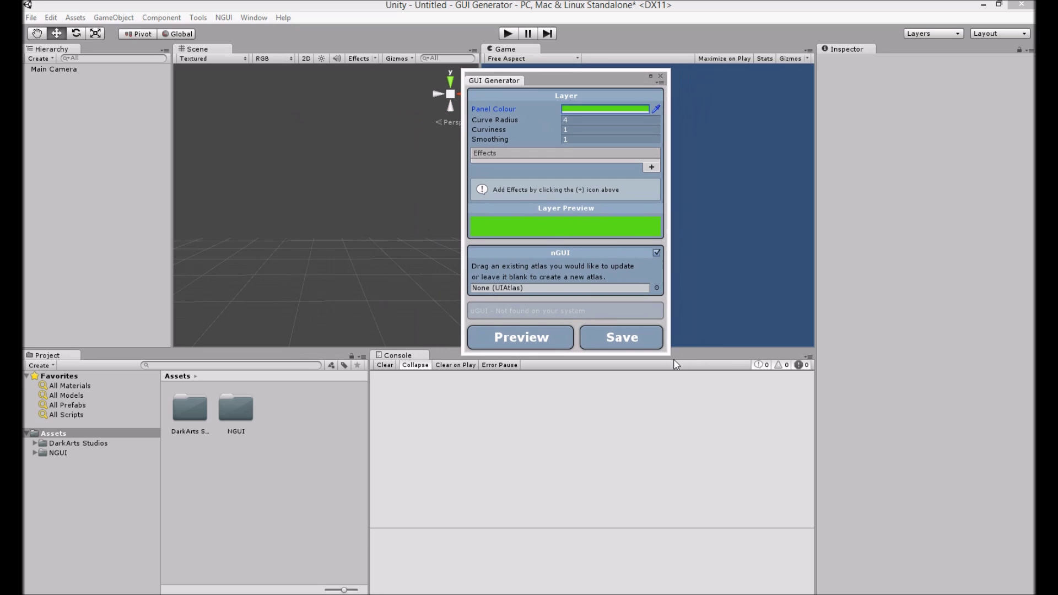
{"action": "left_click", "coordinate": [547, 336]}
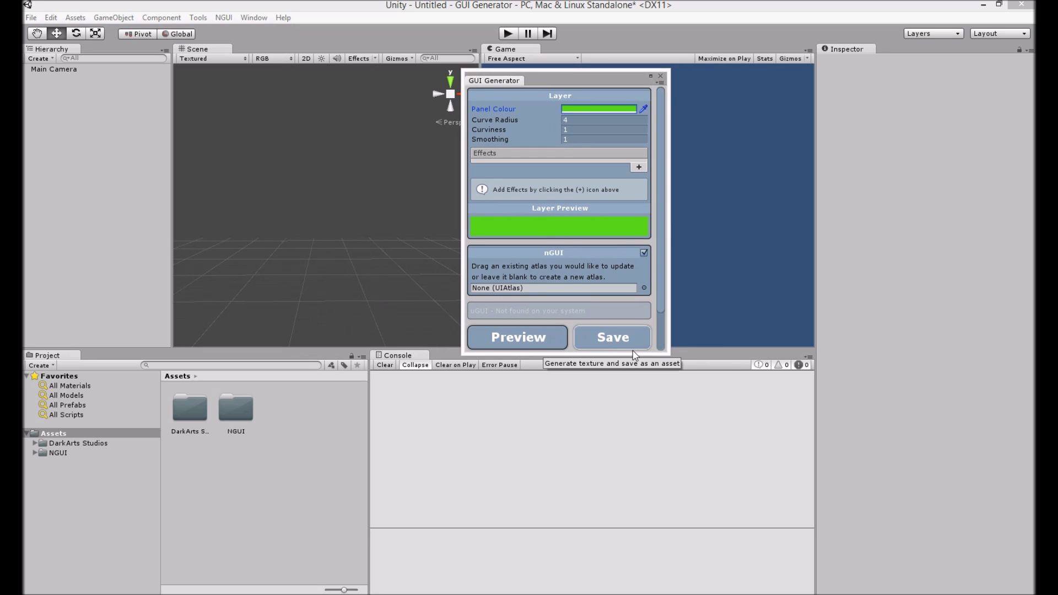
{"action": "left_click_drag", "start_coordinate": [667, 353], "coordinate": [775, 484]}
{"action": "left_click_drag", "start_coordinate": [482, 375], "coordinate": [511, 377]}
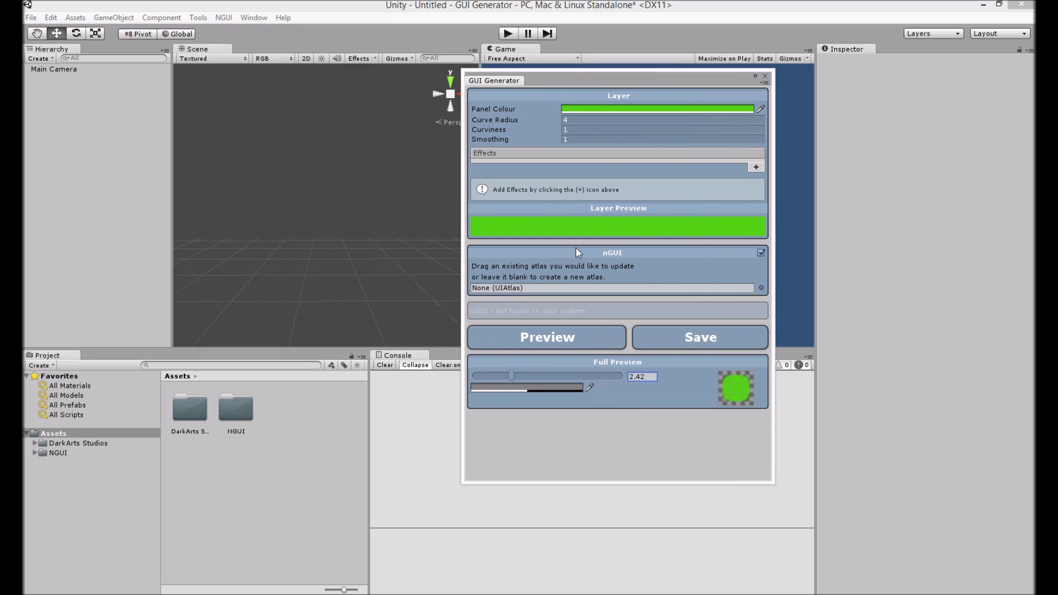
Step: Add a Highlight Gradient effect to the layer with a width of 2
{"action": "left_click", "coordinate": [755, 168]}
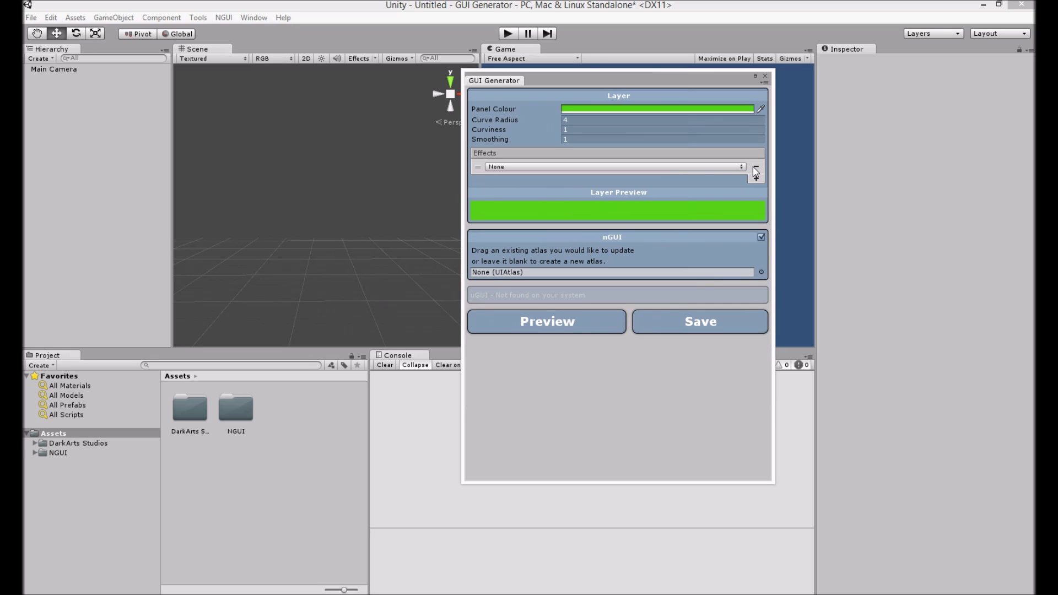
{"action": "left_click", "coordinate": [672, 166]}
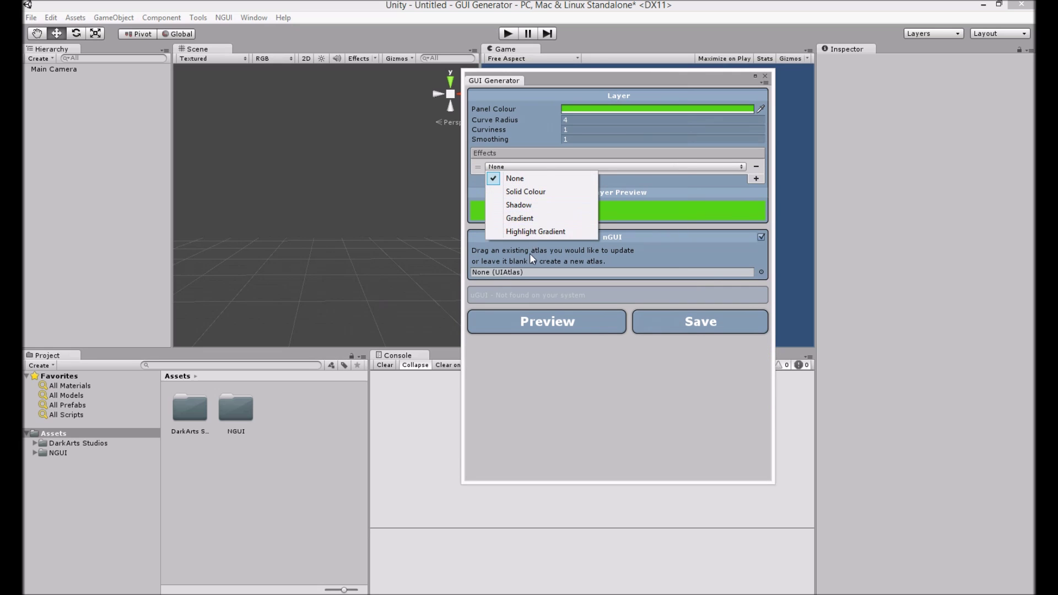
{"action": "left_click", "coordinate": [538, 232]}
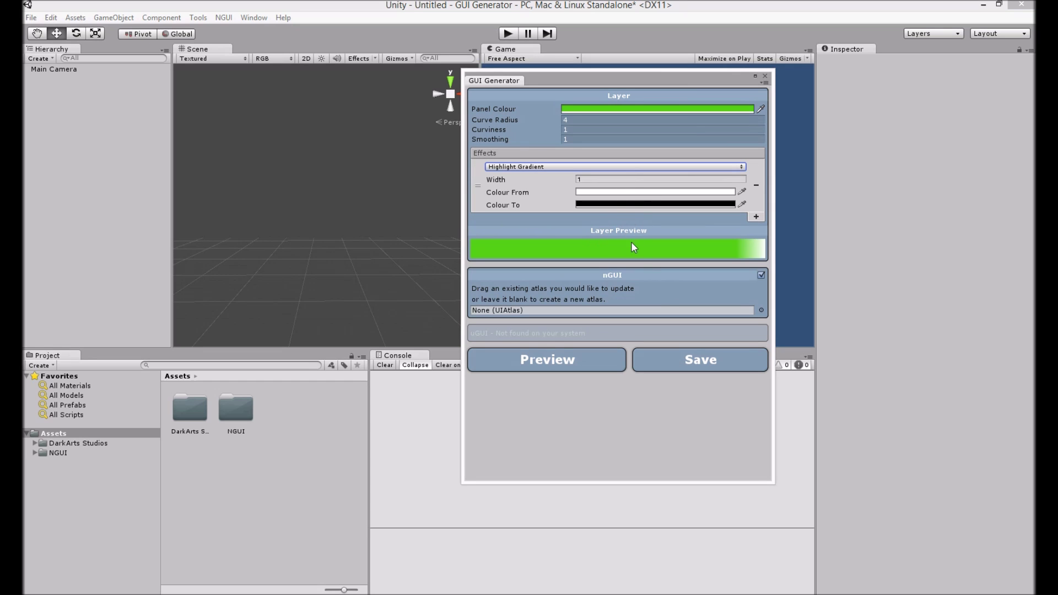
{"action": "left_click", "coordinate": [597, 179]}
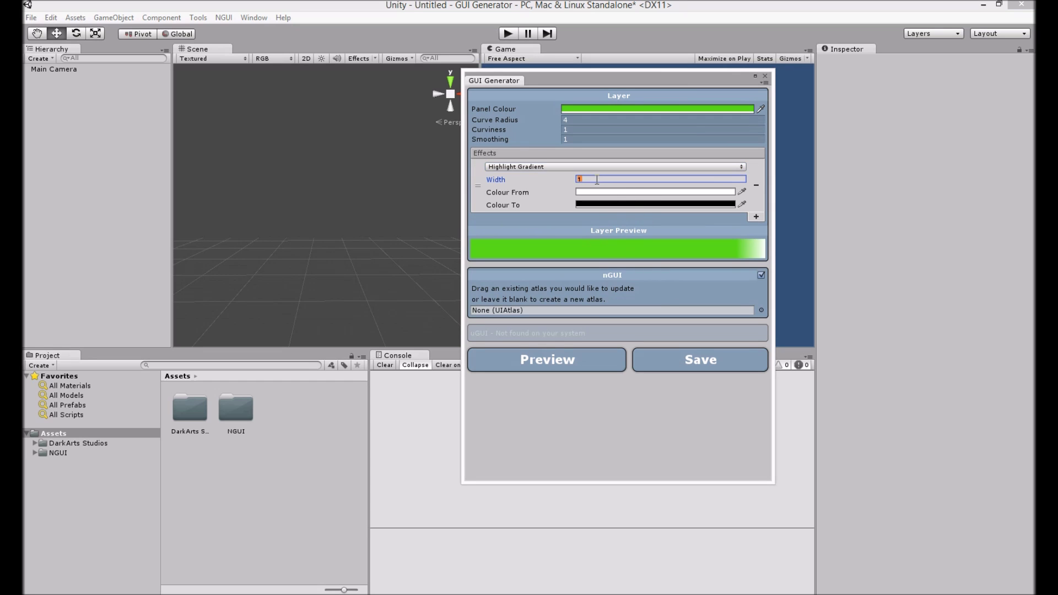
{"action": "type", "text": "2"}
Step: Add a Shadow effect below the Highlight Gradient with a width of 2
{"action": "left_click", "coordinate": [756, 217]}
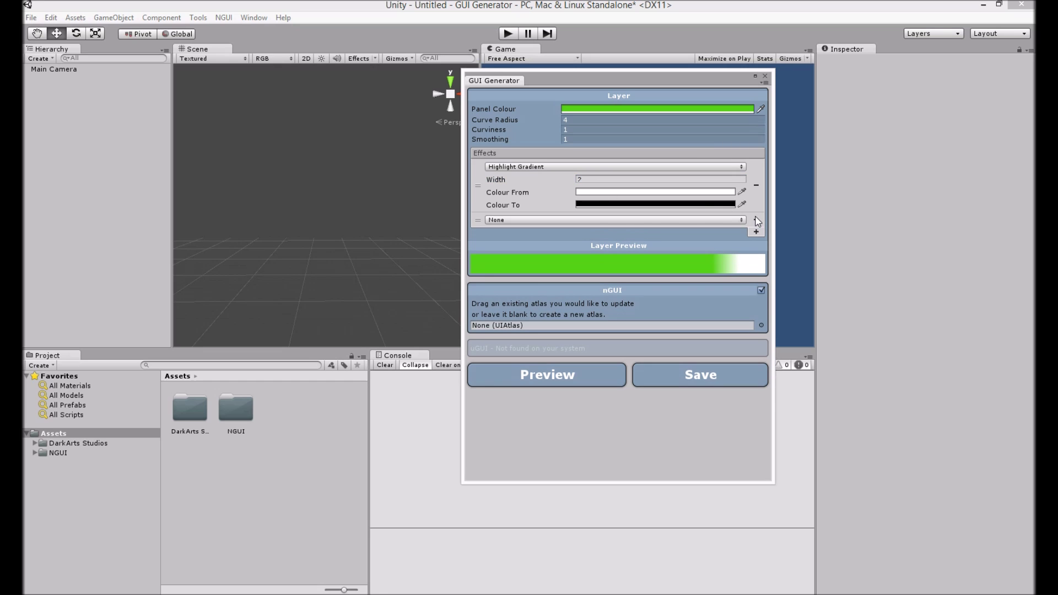
{"action": "left_click", "coordinate": [551, 220]}
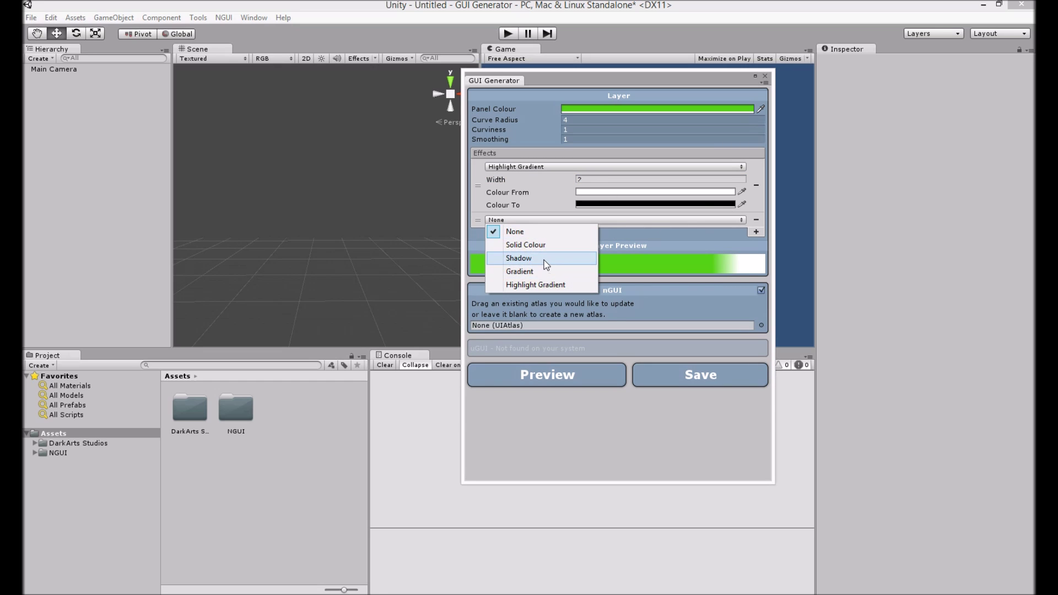
{"action": "left_click", "coordinate": [551, 258]}
{"action": "left_click", "coordinate": [589, 233]}
{"action": "type", "text": "2"}
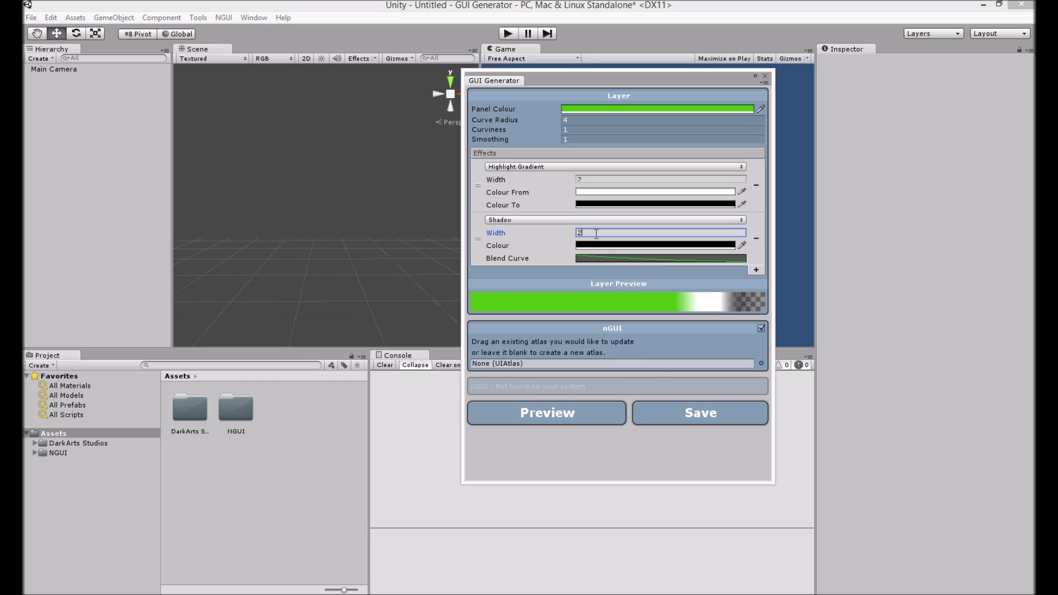
Step: Make the shadow colour partly transparent by lowering its alpha, and regenerate the full preview of the panel
{"action": "left_click", "coordinate": [589, 246]}
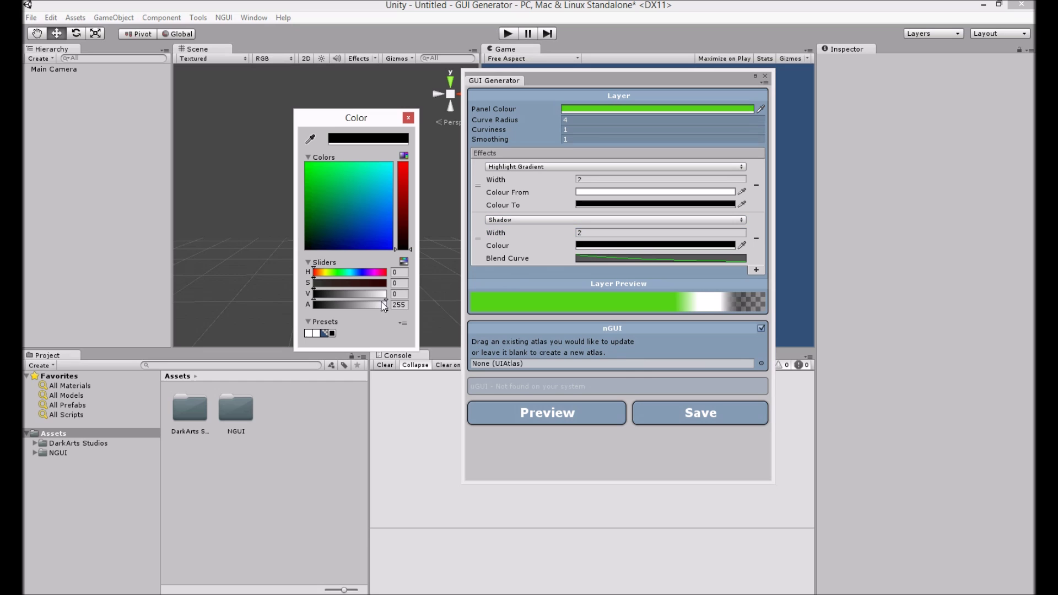
{"action": "left_click_drag", "start_coordinate": [358, 305], "coordinate": [356, 306]}
{"action": "left_click", "coordinate": [408, 118]}
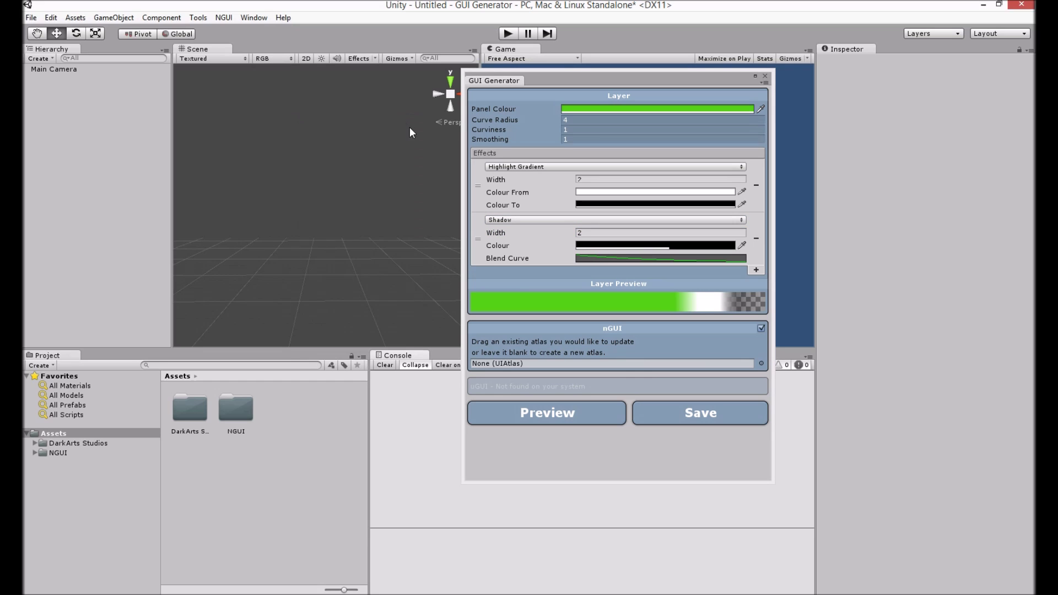
{"action": "left_click", "coordinate": [531, 413]}
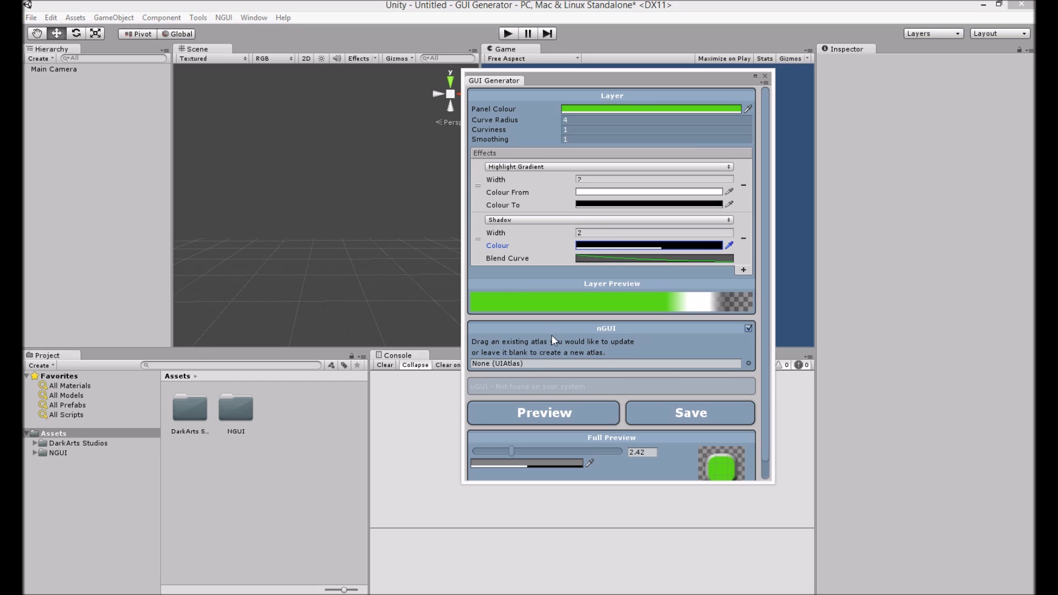
{"action": "scroll", "coordinate": [553, 325], "scroll_direction": "down", "scroll_amount": 1}
{"action": "scroll", "coordinate": [555, 309], "scroll_direction": "up", "scroll_amount": 1}
{"action": "scroll", "coordinate": [555, 309], "scroll_direction": "down", "scroll_amount": 1}
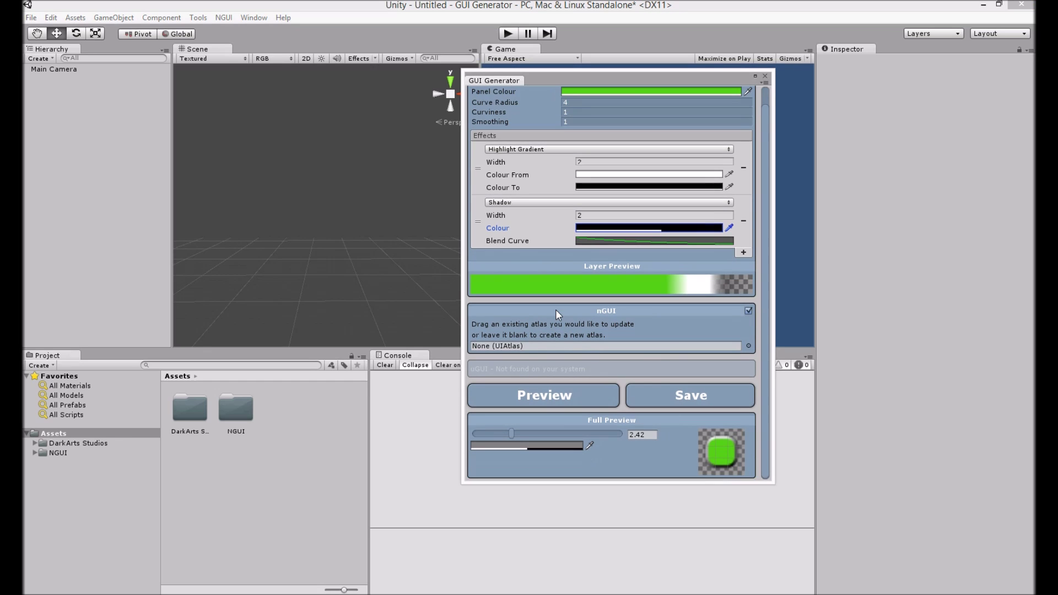
Step: Save the generated texture as the PNG "Main Panel" in the Assets folder, with a new nGUI atlas
{"action": "left_click", "coordinate": [663, 392]}
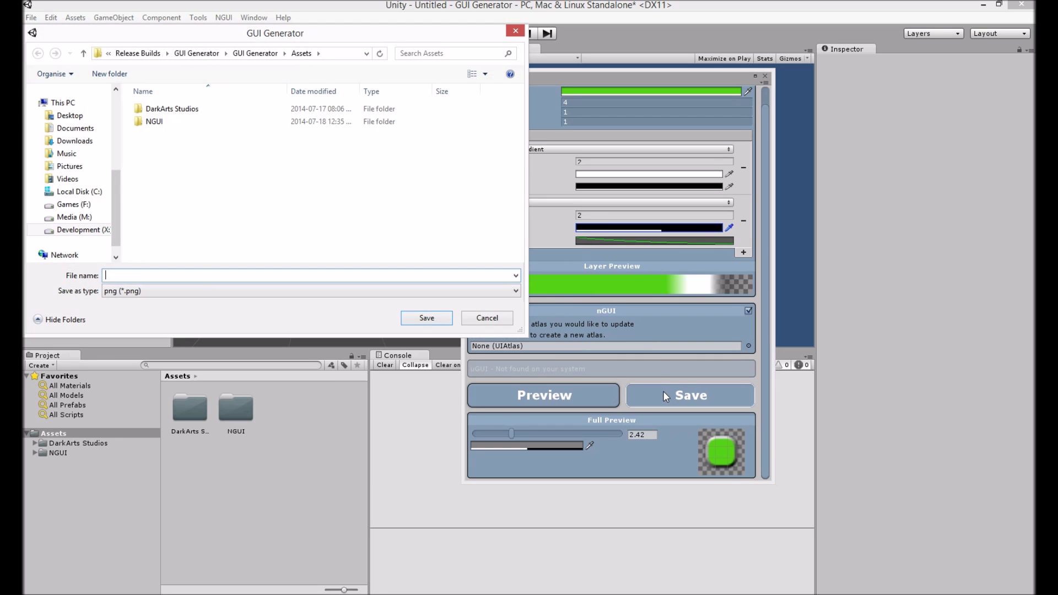
{"action": "type", "text": "Atlas"}
{"action": "key", "text": "BackSpace"}
{"action": "key", "text": "BackSpace"}
{"action": "key", "text": "BackSpace"}
{"action": "key", "text": "BackSpace"}
{"action": "key", "text": "BackSpace"}
{"action": "type", "text": "Main Panel"}
{"action": "left_click", "coordinate": [423, 318]}
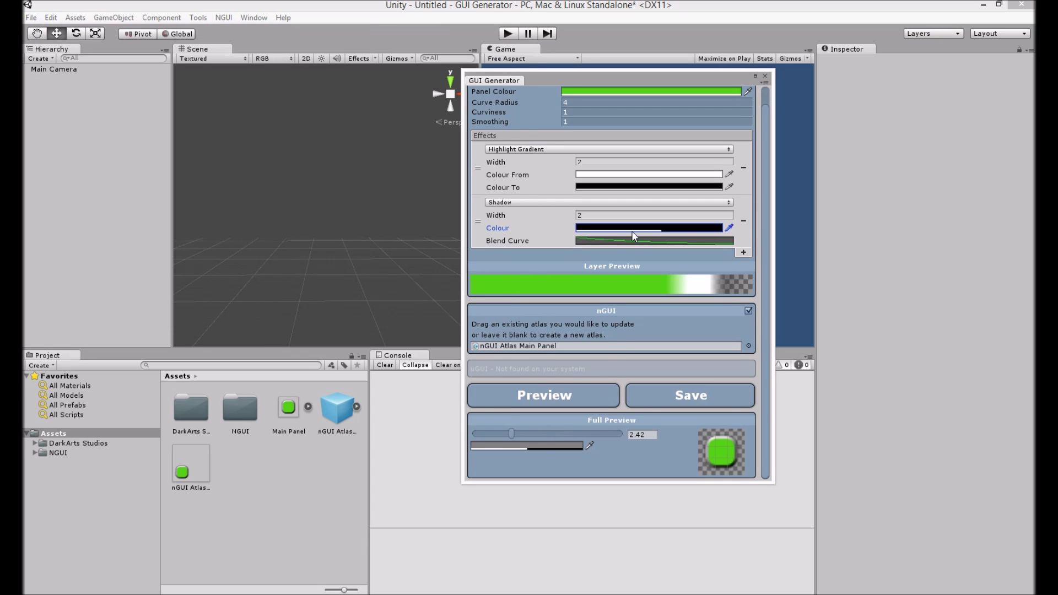
Step: Set the Shadow width to 4 and the Highlight Gradient width to 1, and regenerate the full preview
{"action": "scroll", "coordinate": [620, 274], "scroll_direction": "up", "scroll_amount": 1}
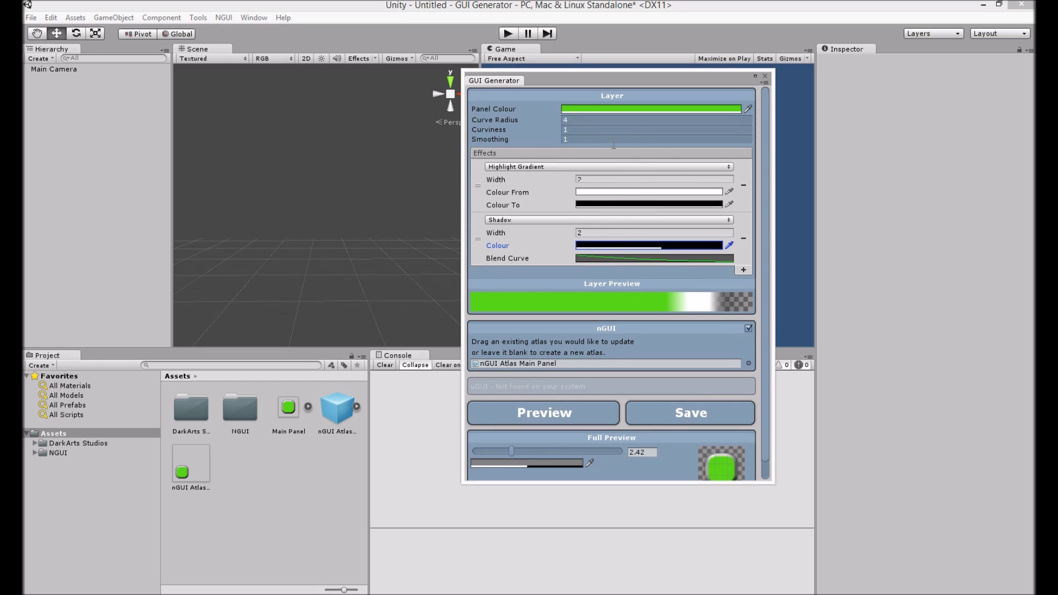
{"action": "left_click", "coordinate": [601, 233]}
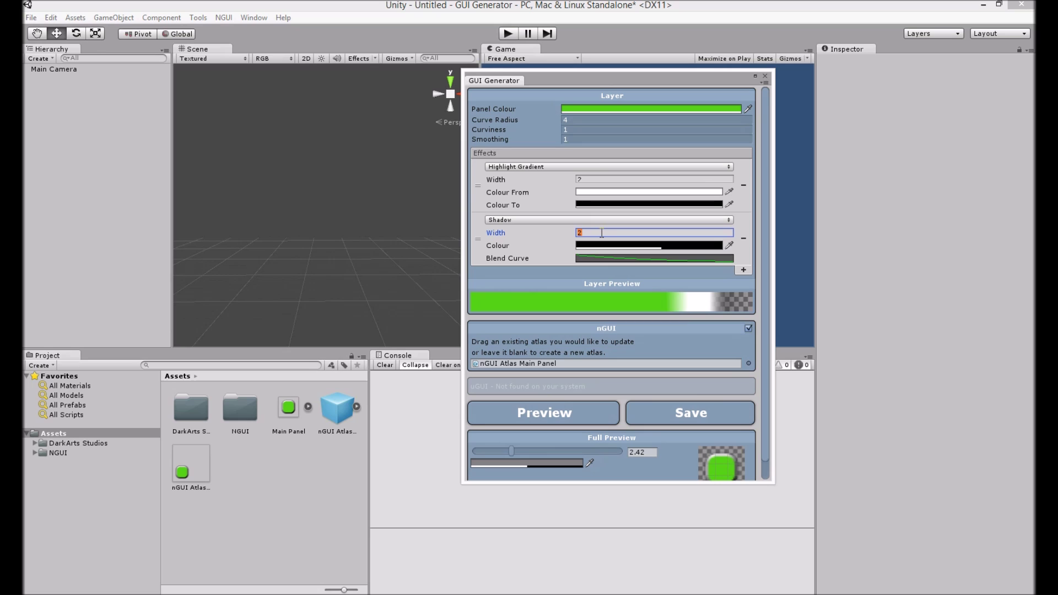
{"action": "type", "text": "4"}
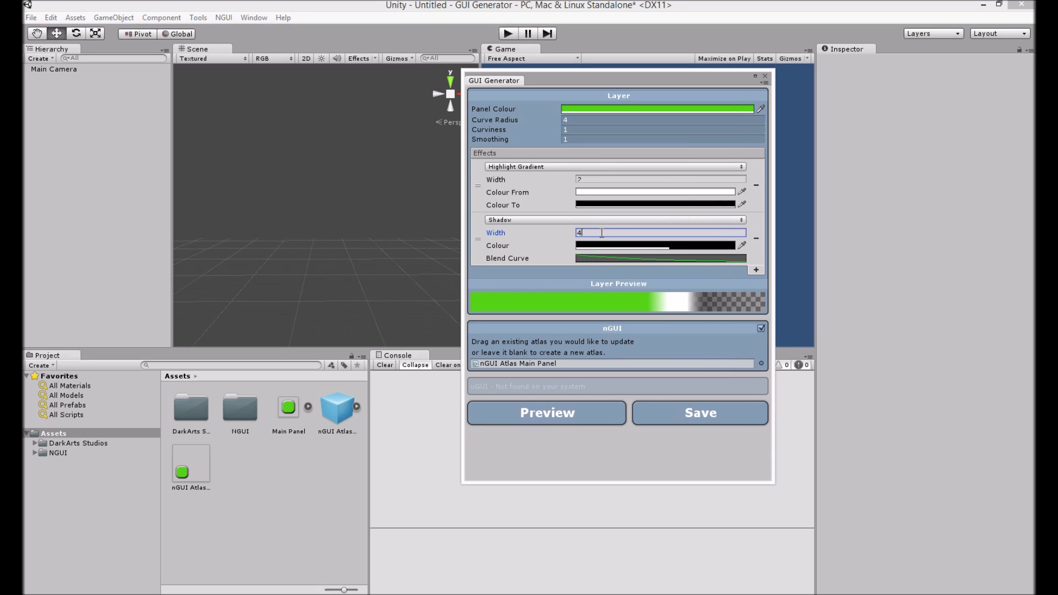
{"action": "left_click", "coordinate": [595, 180]}
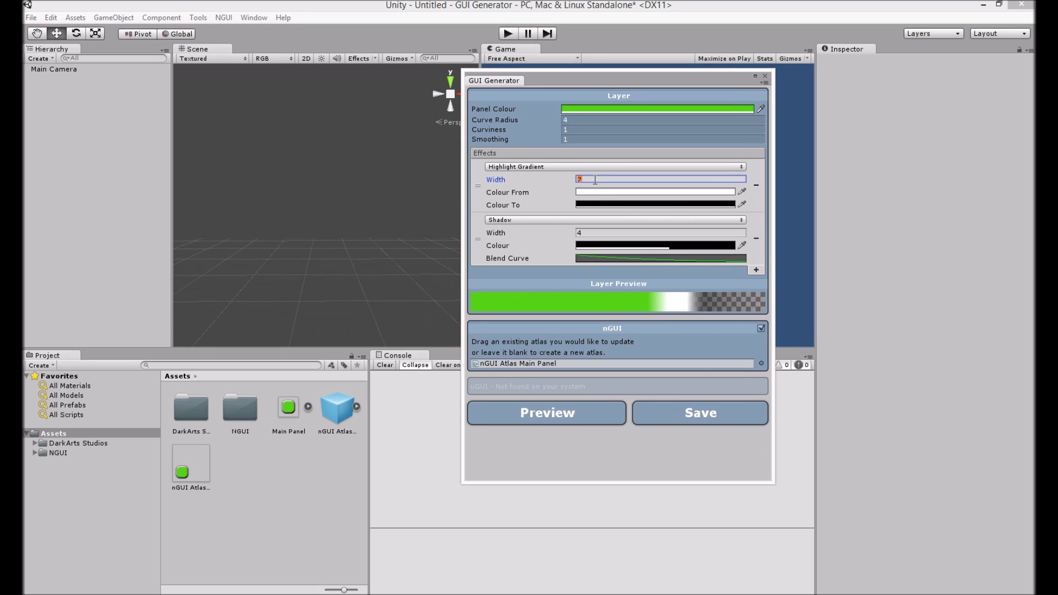
{"action": "type", "text": "1"}
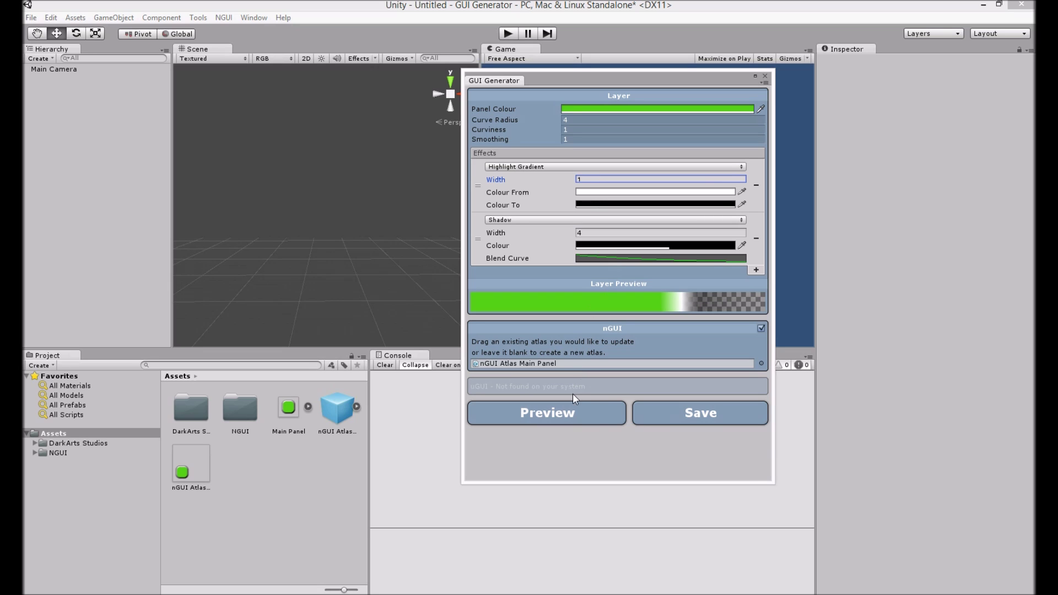
{"action": "left_click", "coordinate": [566, 407]}
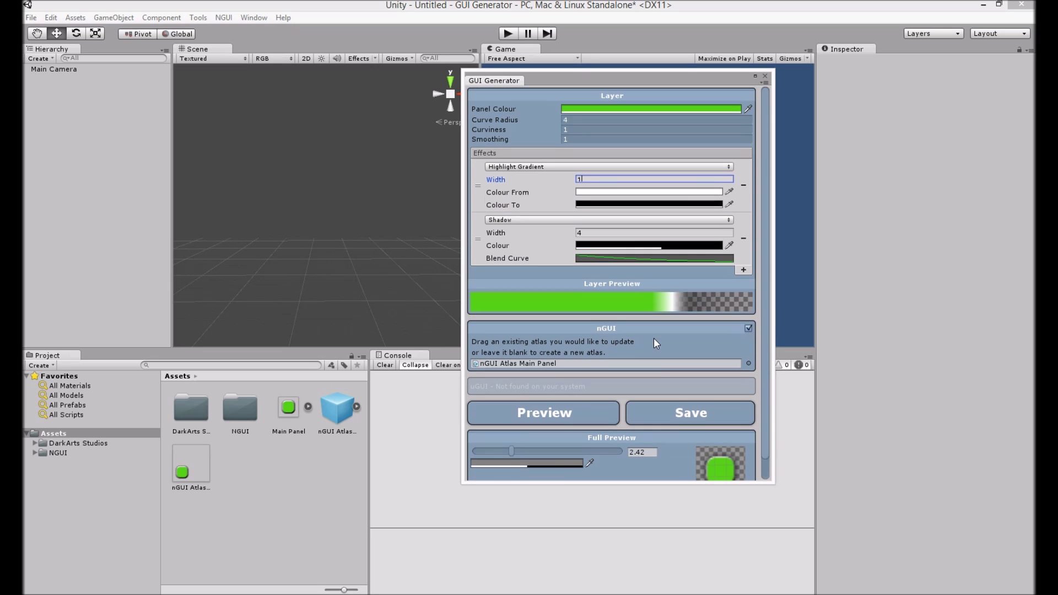
{"action": "scroll", "coordinate": [654, 343], "scroll_direction": "down", "scroll_amount": 1}
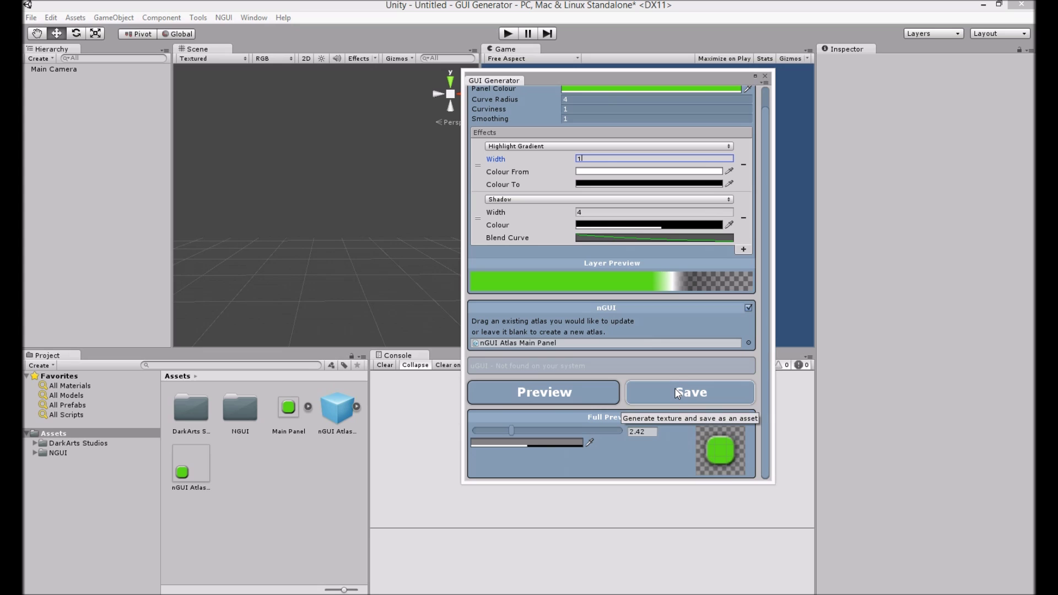
Step: Save the modified texture as the PNG "Button" in Assets, adding it to the nGUI Atlas Main Panel atlas
{"action": "left_click", "coordinate": [675, 388]}
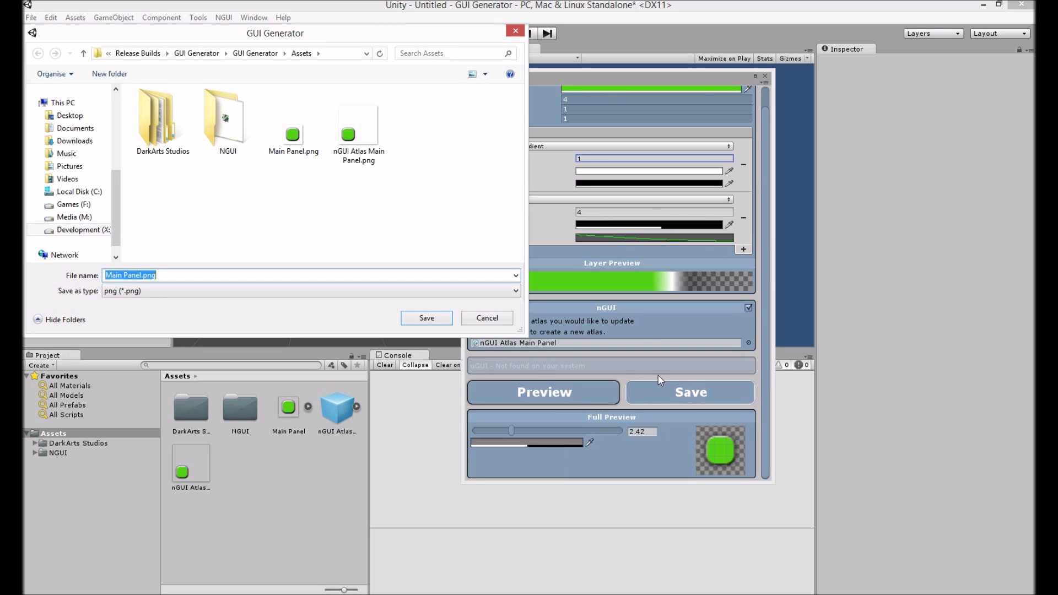
{"action": "type", "text": "Button"}
{"action": "left_click", "coordinate": [435, 320]}
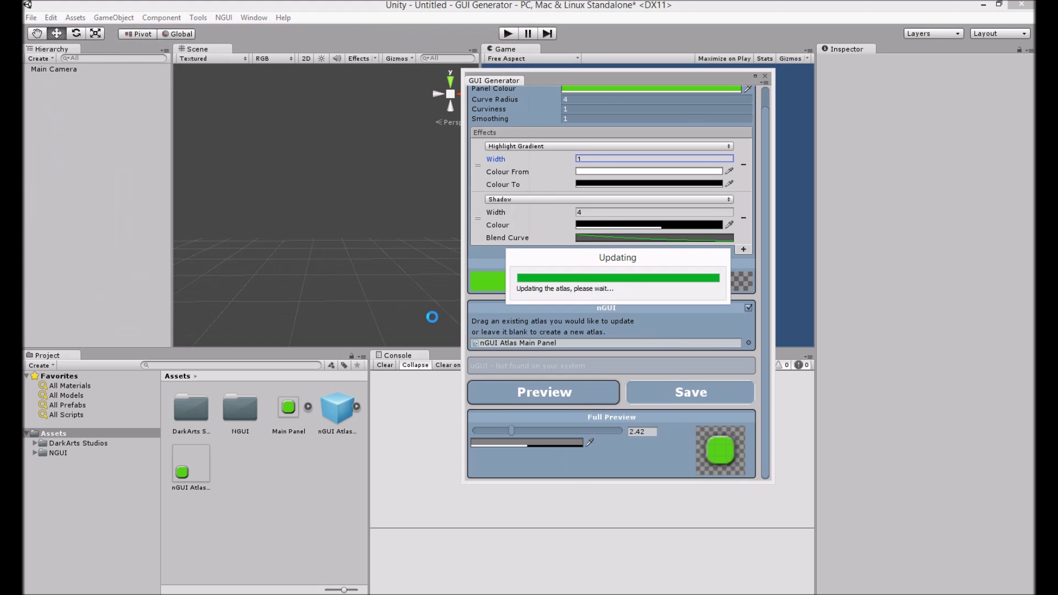
Step: Close the GUI Generator and inspect the nGUI Atlas Main Panel texture and its atlas prefab's sprite details
{"action": "left_click", "coordinate": [766, 77]}
{"action": "left_click", "coordinate": [243, 447]}
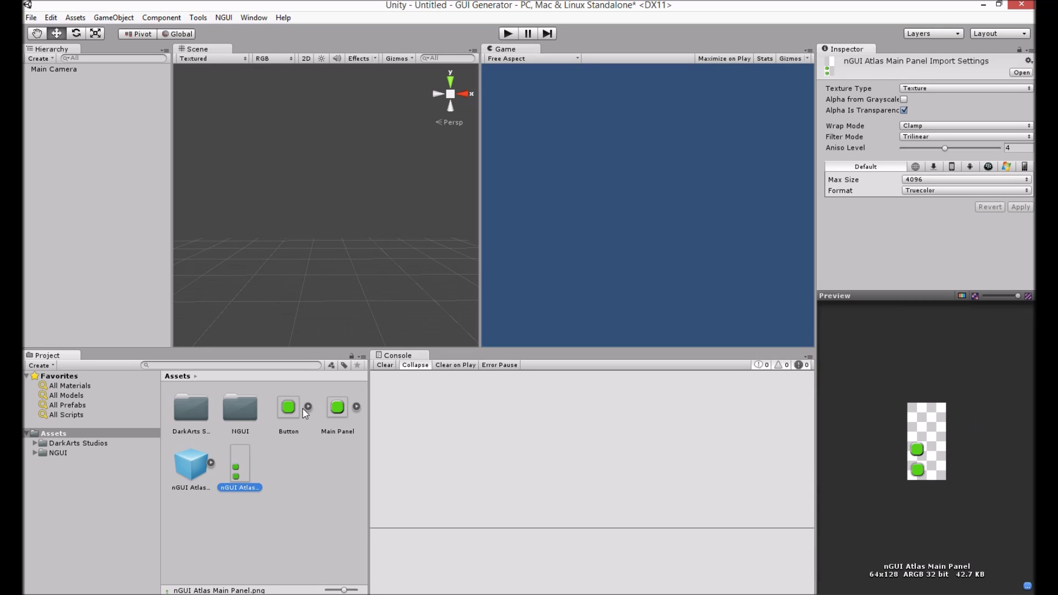
{"action": "left_click", "coordinate": [194, 466]}
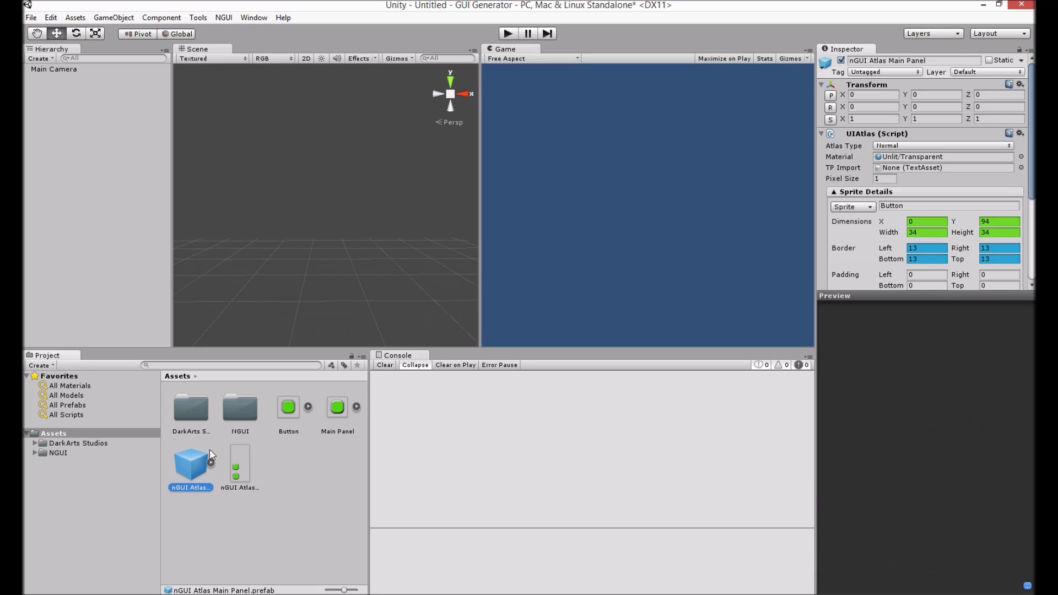
{"action": "left_click_drag", "start_coordinate": [909, 296], "coordinate": [909, 436]}
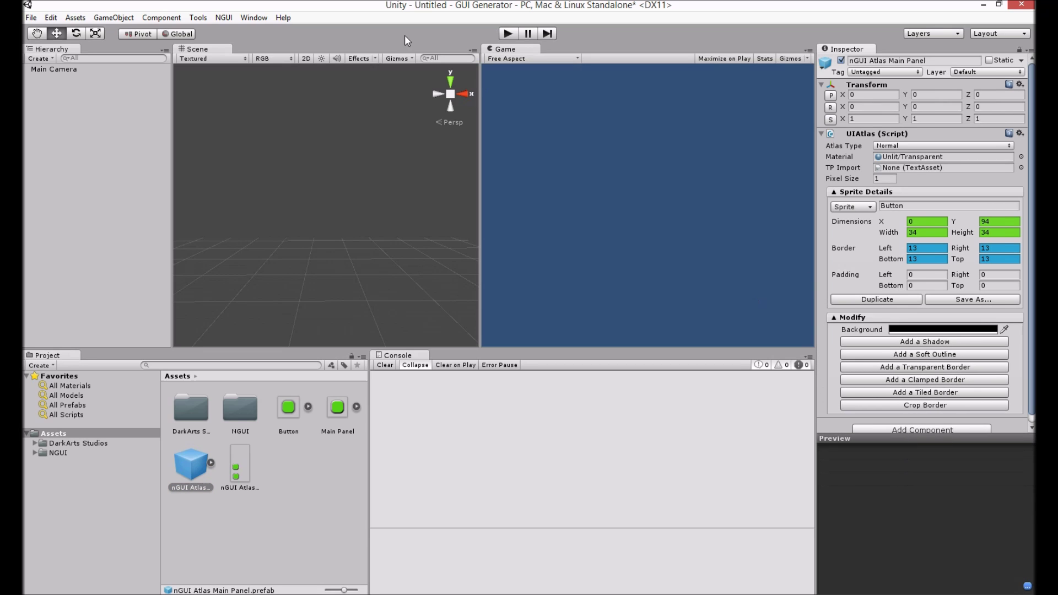
Step: Create an NGUI sprite in the scene and set its type to Sliced
{"action": "left_click", "coordinate": [223, 18]}
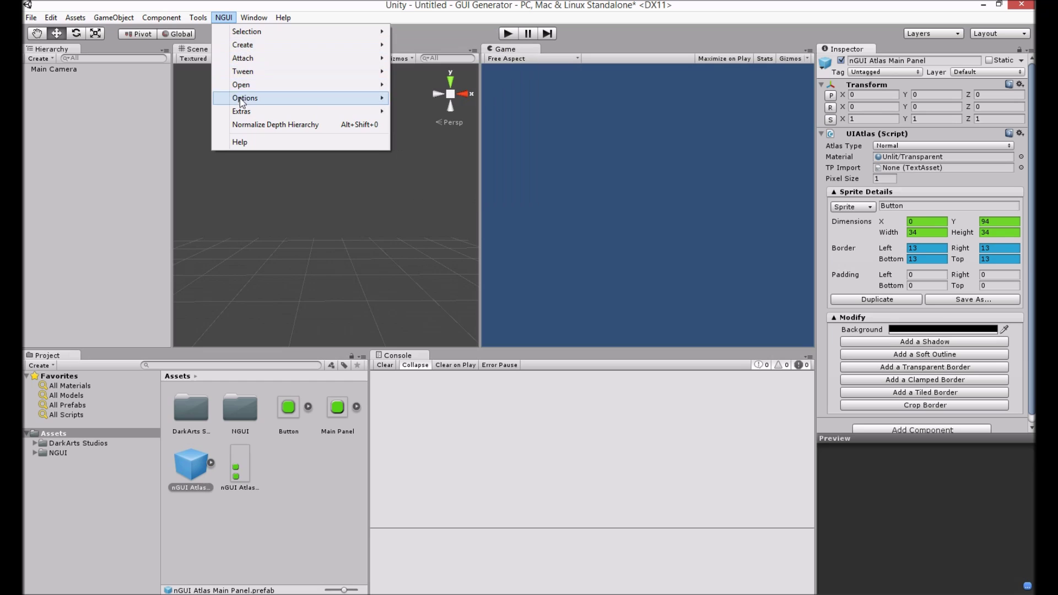
{"action": "mouse_move", "coordinate": [245, 49]}
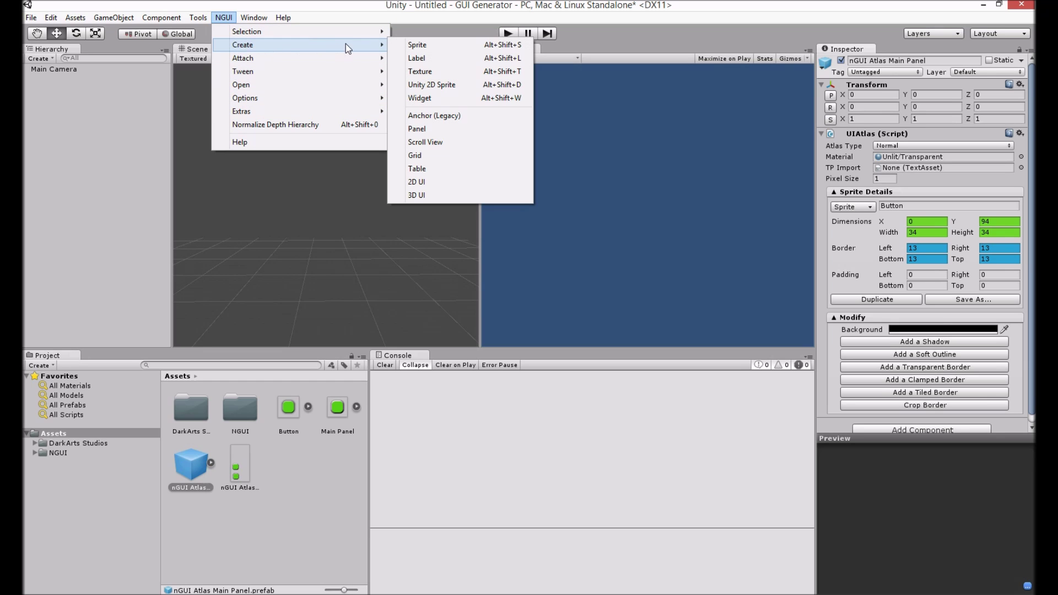
{"action": "left_click", "coordinate": [429, 46]}
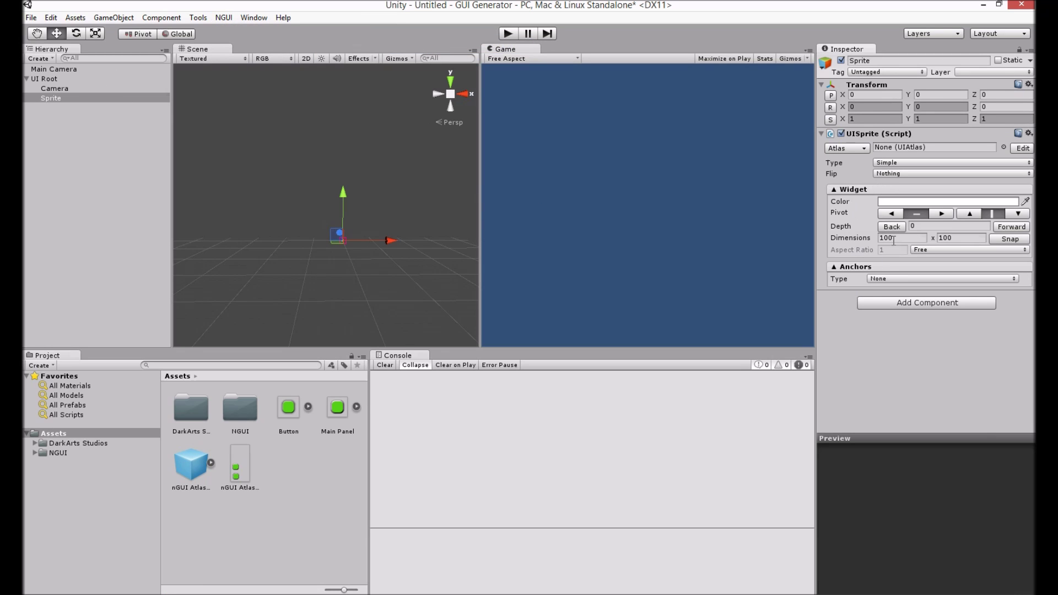
{"action": "left_click", "coordinate": [888, 164]}
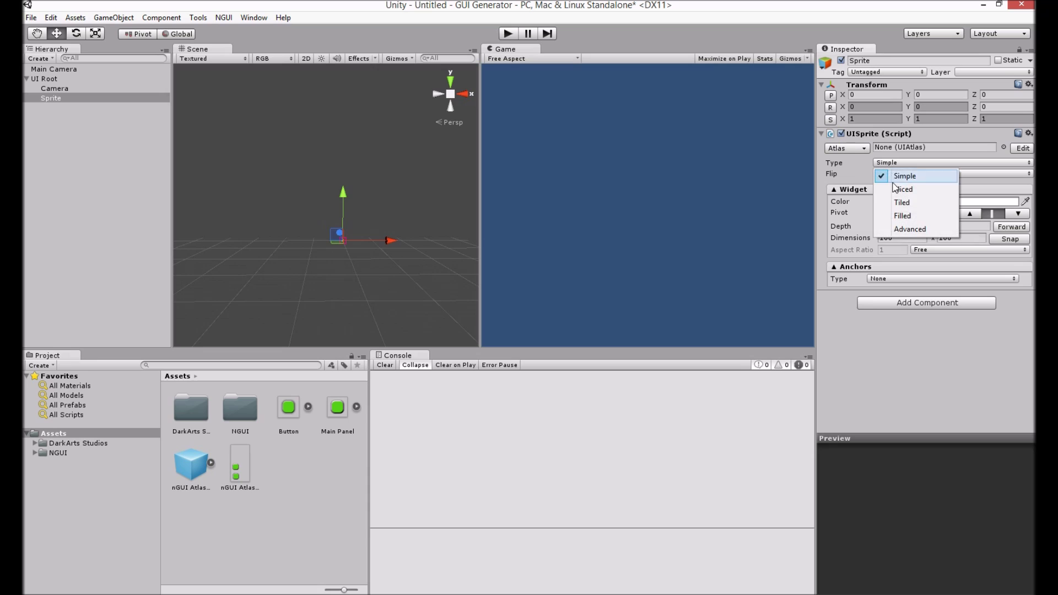
{"action": "left_click", "coordinate": [888, 186]}
Step: Assign the nGUI Atlas Main Panel atlas to the new sprite and choose its Main Panel sprite
{"action": "left_click", "coordinate": [846, 149]}
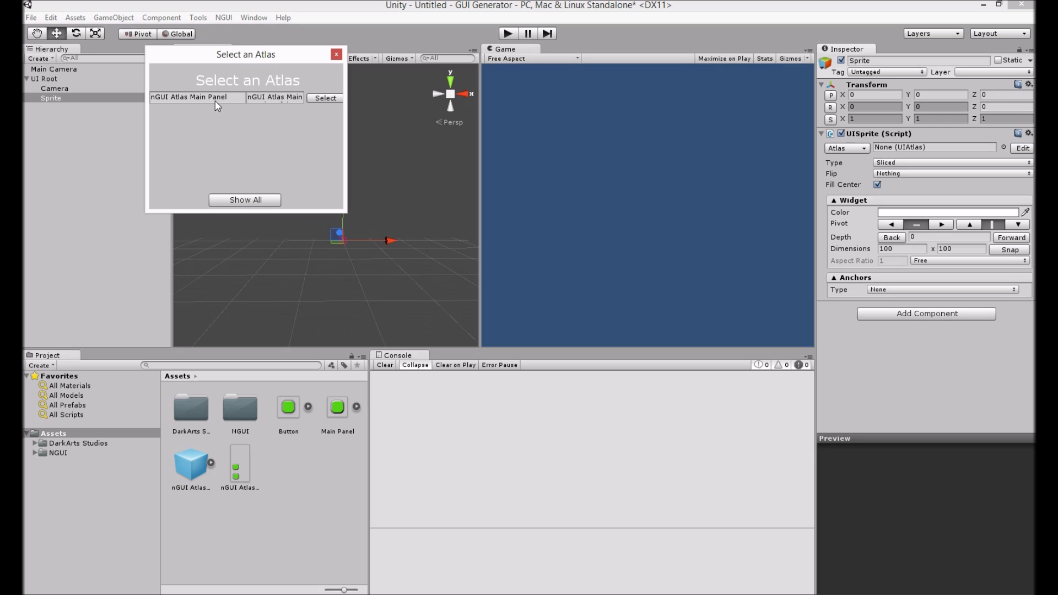
{"action": "left_click", "coordinate": [326, 99]}
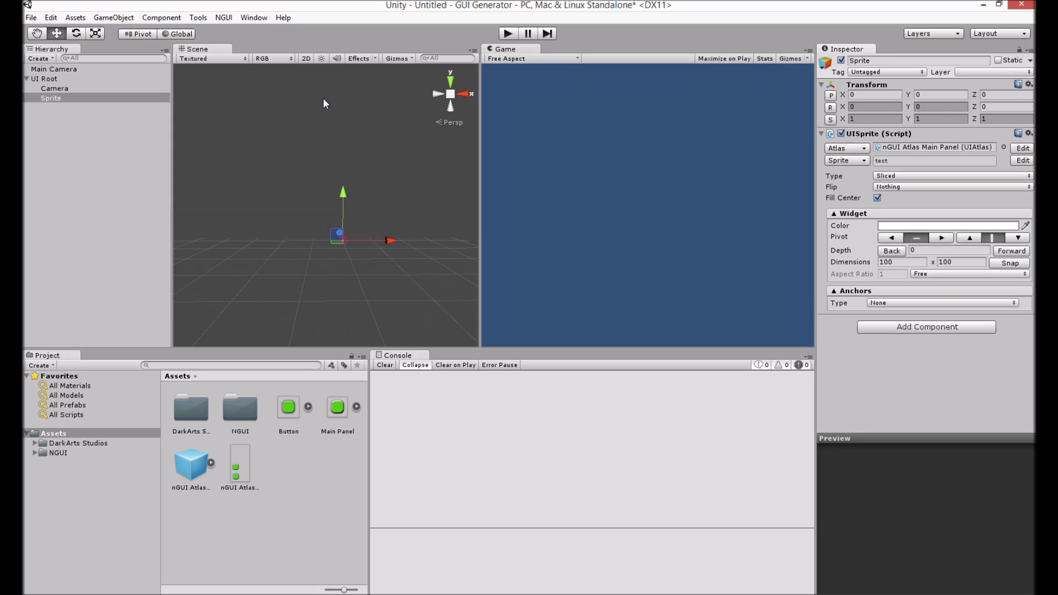
{"action": "left_click", "coordinate": [848, 160]}
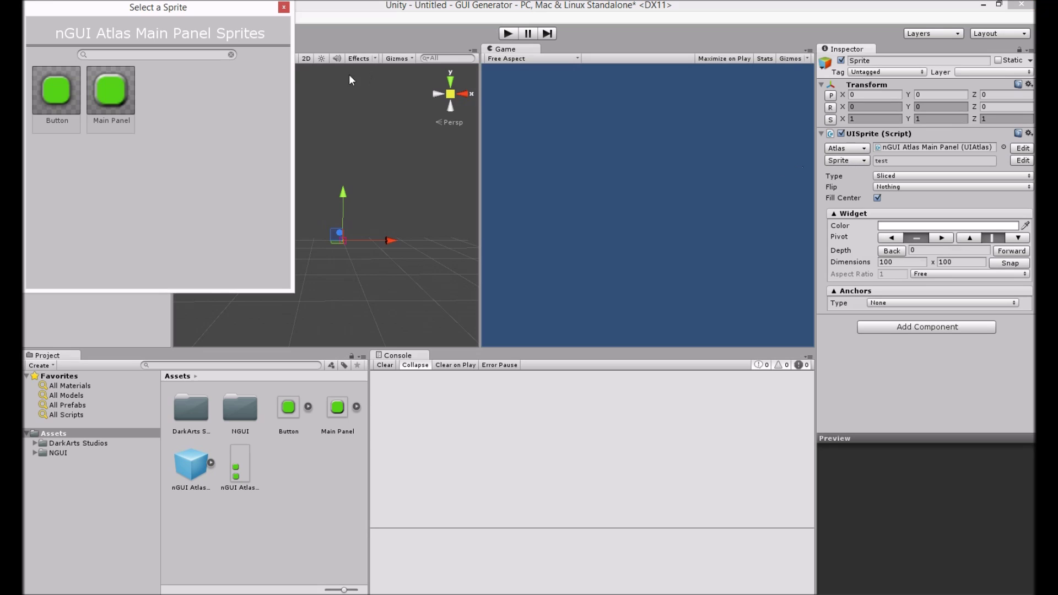
{"action": "left_click", "coordinate": [121, 97]}
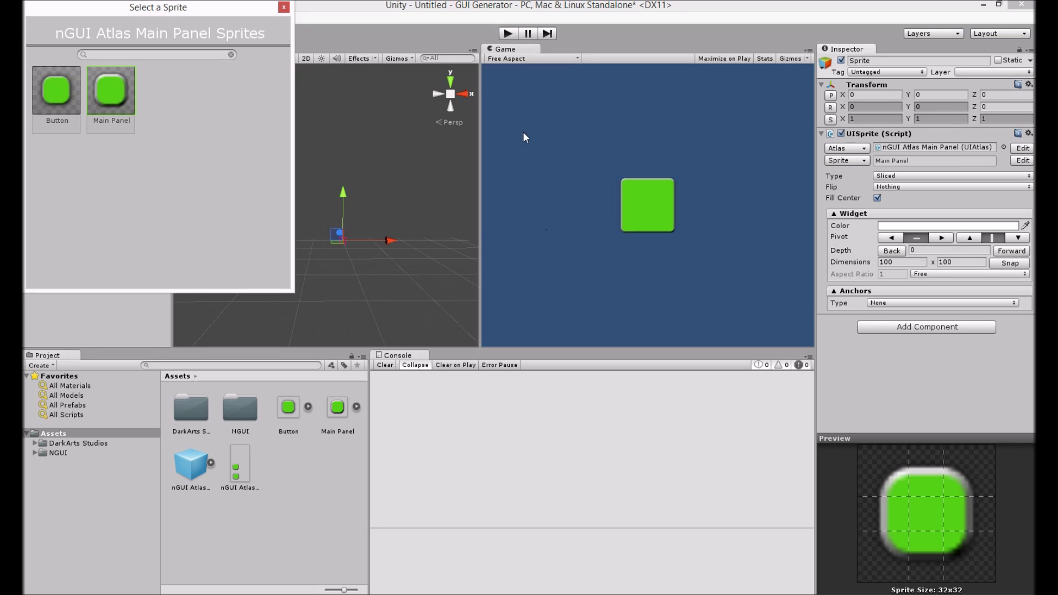
{"action": "left_click", "coordinate": [284, 7]}
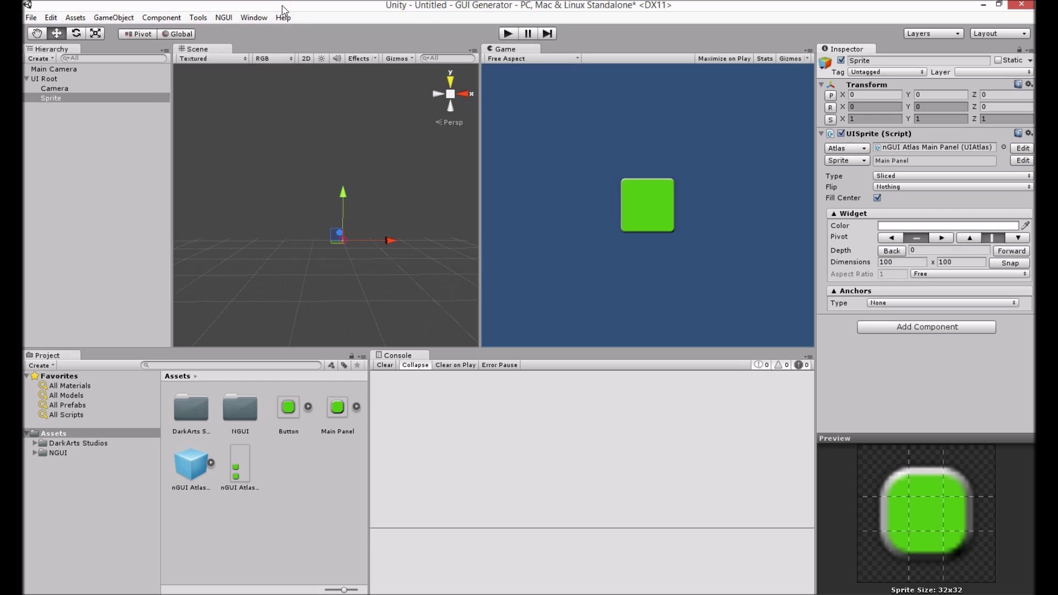
Step: Enlarge the sprite in the Scene view to about 480 x 408 so it fills most of the UI frame
{"action": "double_click", "coordinate": [50, 98]}
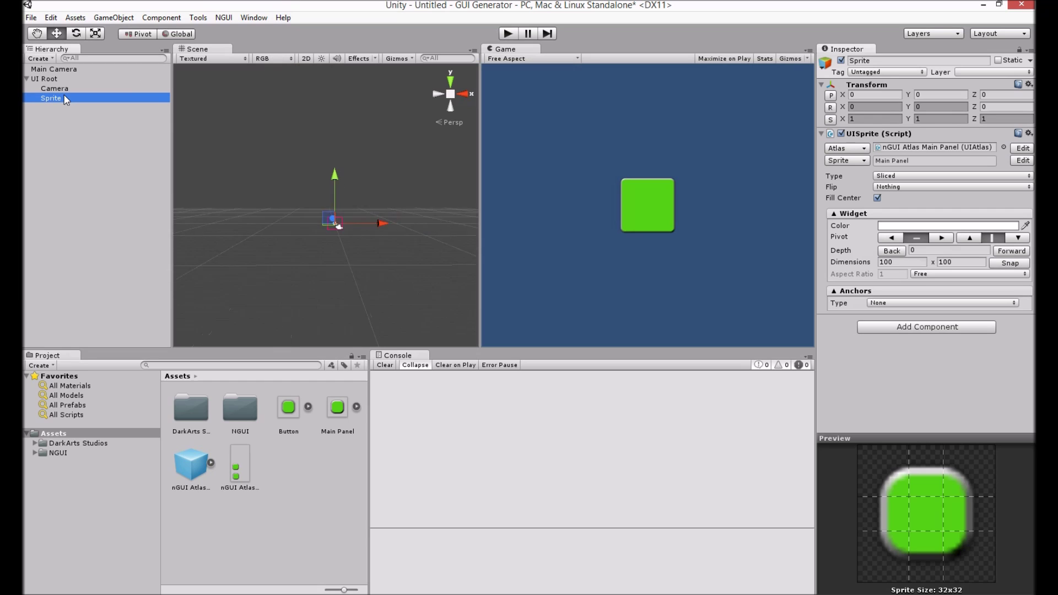
{"action": "scroll", "coordinate": [328, 203], "scroll_direction": "up", "scroll_amount": 6}
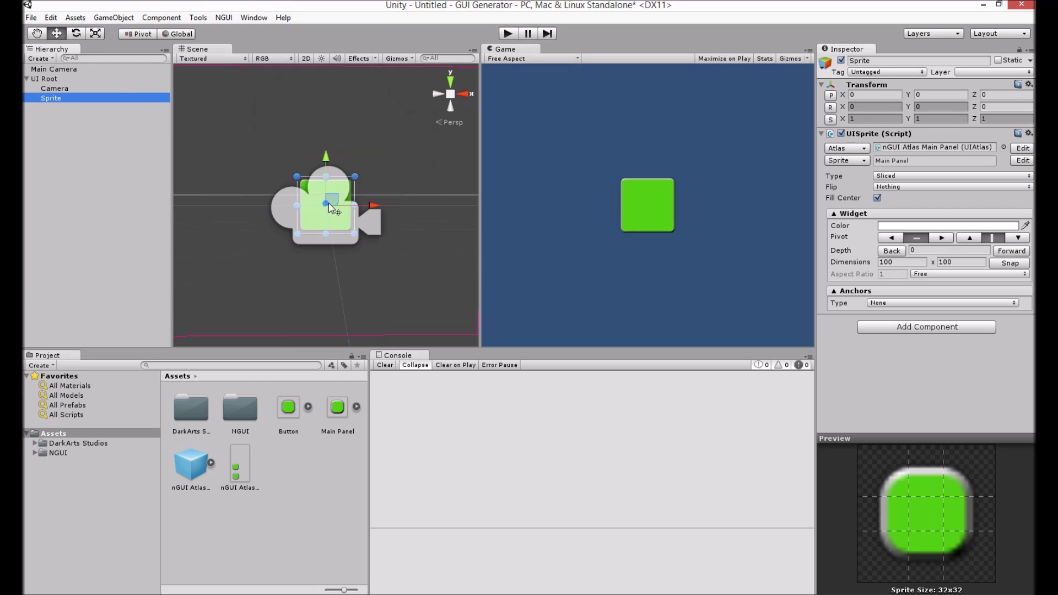
{"action": "scroll", "coordinate": [329, 202], "scroll_direction": "down", "scroll_amount": 4}
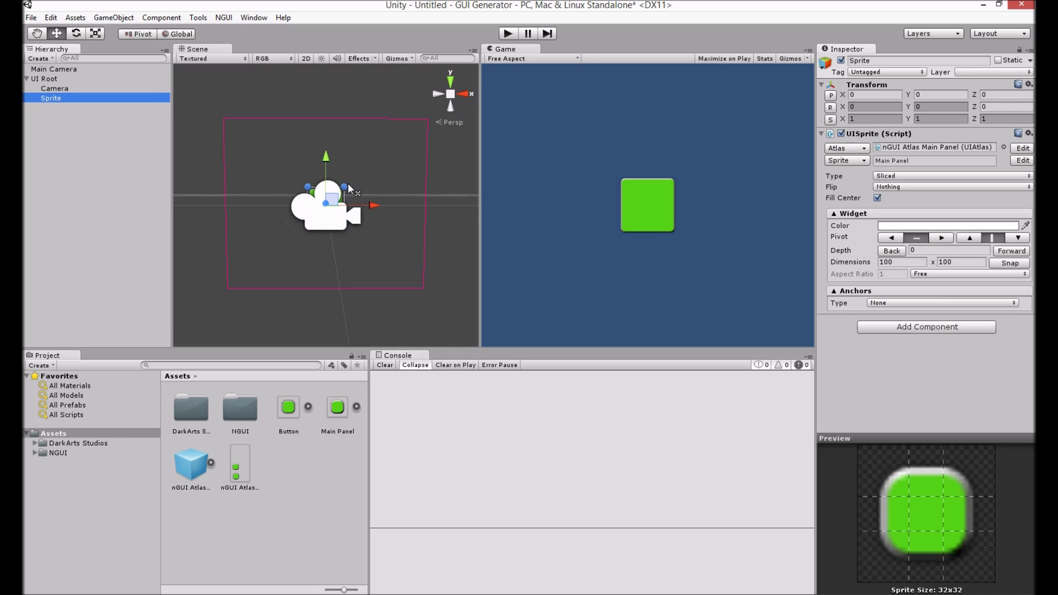
{"action": "left_click_drag", "start_coordinate": [348, 184], "coordinate": [413, 128]}
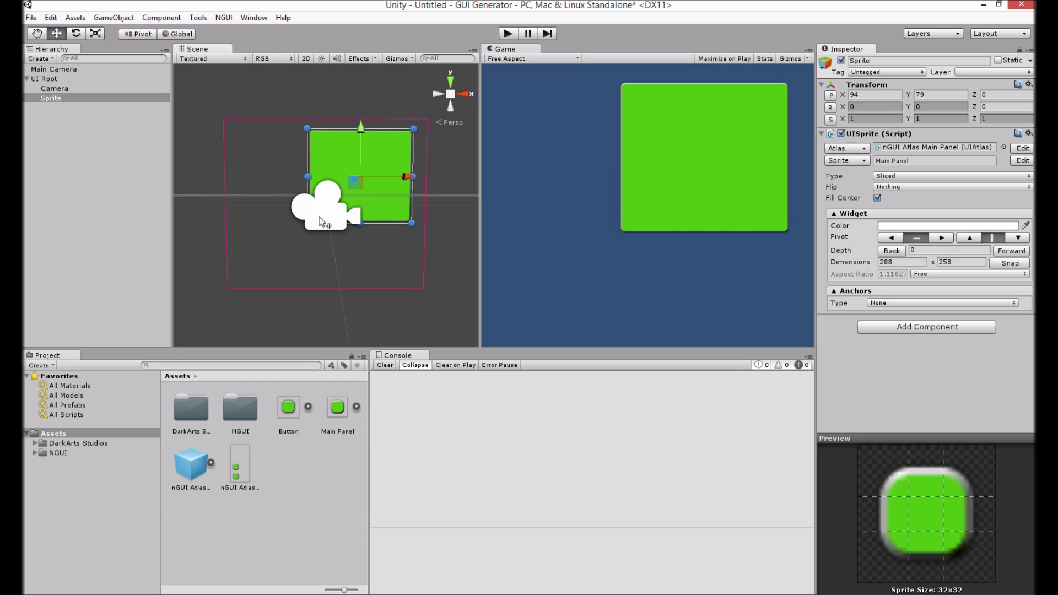
{"action": "left_click_drag", "start_coordinate": [319, 220], "coordinate": [242, 274], "text": "alt"}
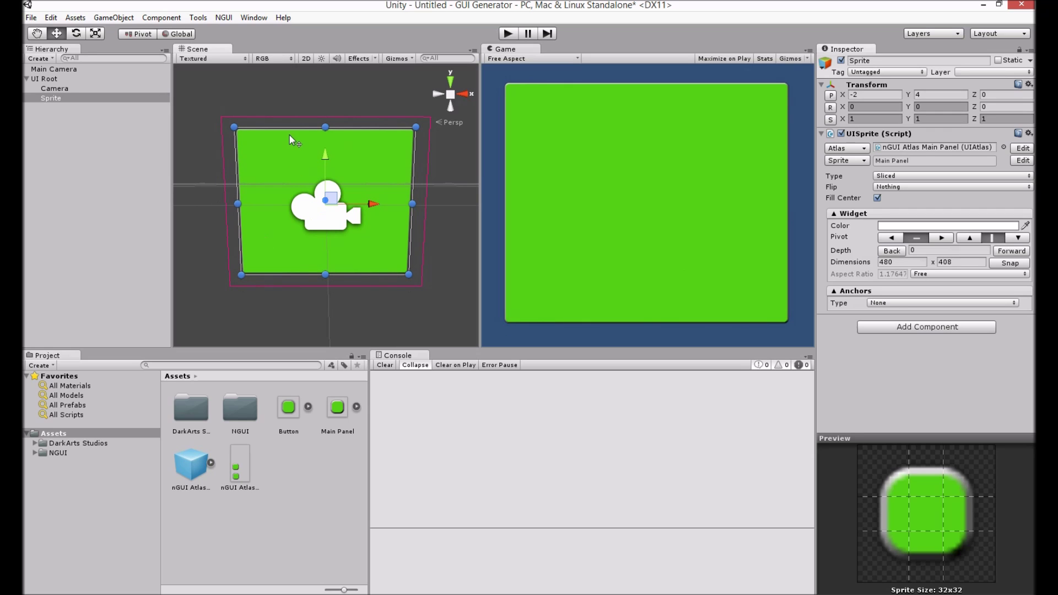
Step: Create a second NGUI sprite and move it out of the large sprite to sit directly under UI Root
{"action": "left_click", "coordinate": [223, 17]}
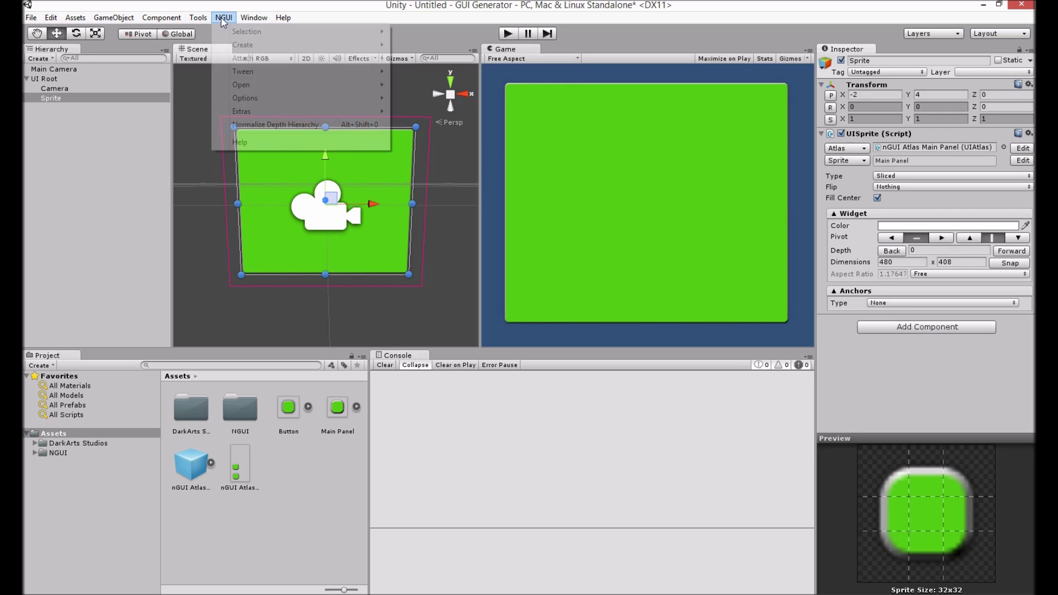
{"action": "mouse_move", "coordinate": [247, 50]}
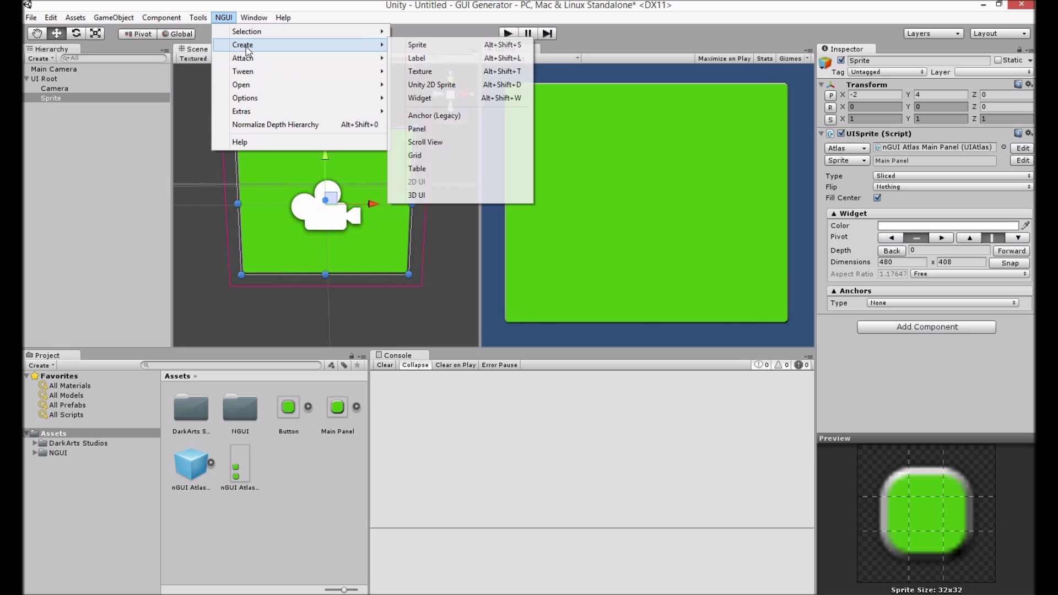
{"action": "left_click", "coordinate": [418, 45]}
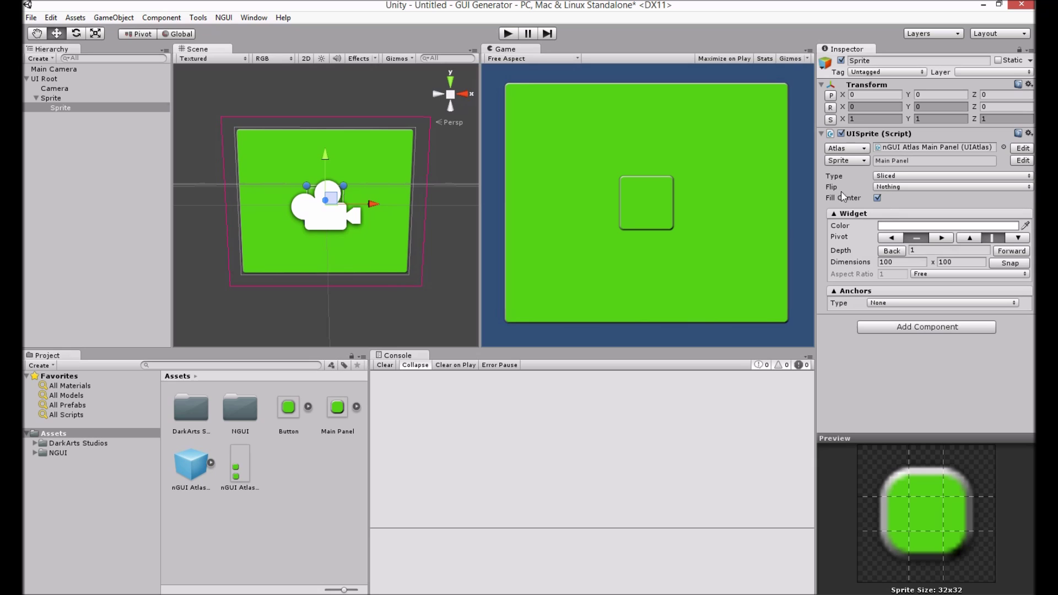
{"action": "left_click_drag", "start_coordinate": [81, 108], "coordinate": [61, 93]}
Step: Rename the large background sprite to "Main Panel"
{"action": "left_click", "coordinate": [55, 97]}
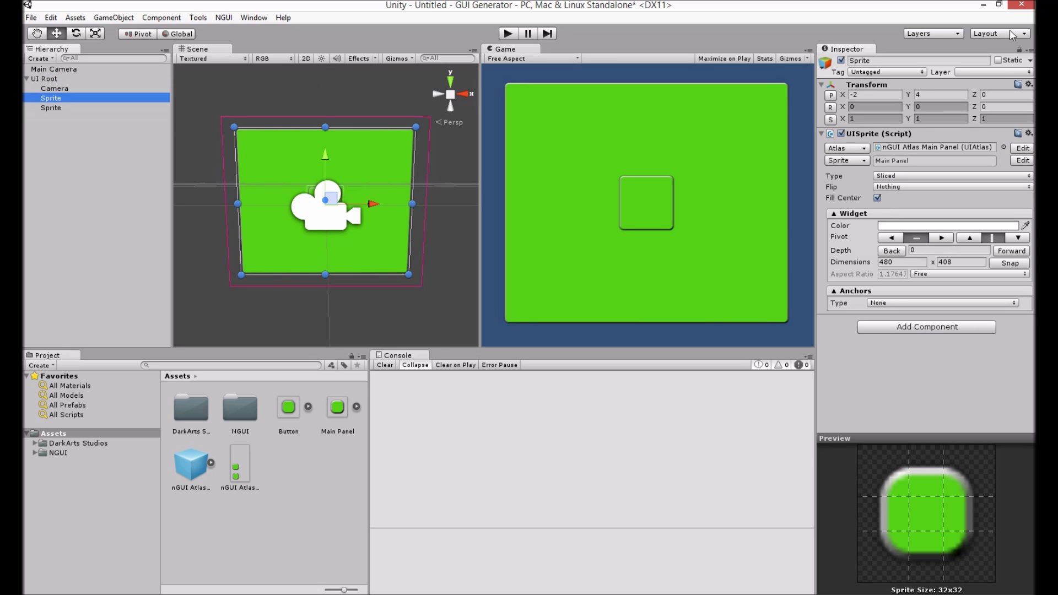
{"action": "left_click", "coordinate": [879, 61]}
{"action": "type", "text": "Ma"}
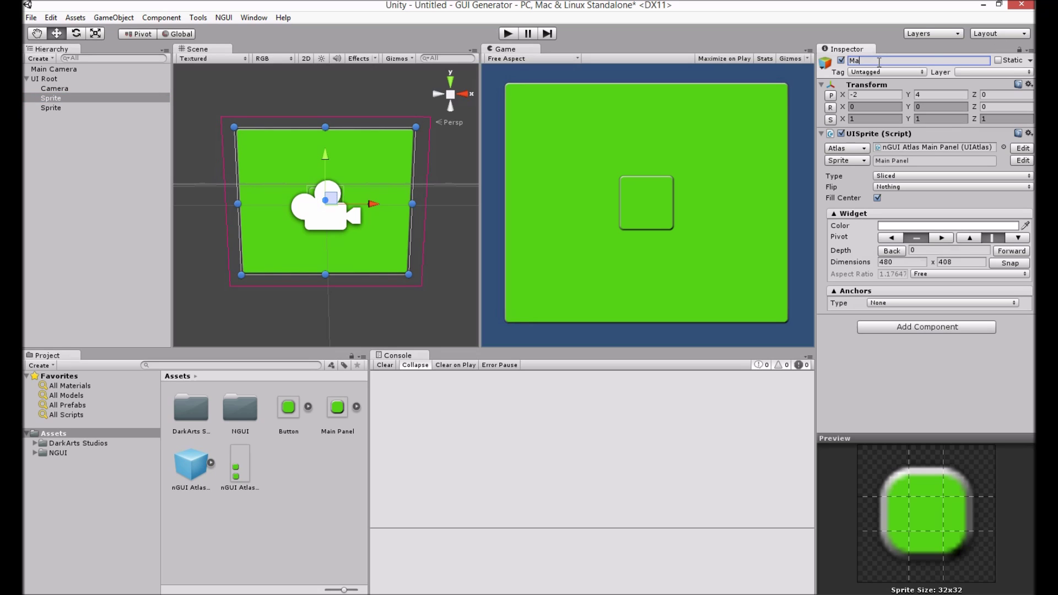
{"action": "type", "text": "in Parel"}
{"action": "key", "text": "Return"}
Step: Nest the small sprite under Main Panel and rename it "Button"
{"action": "left_click_drag", "start_coordinate": [56, 108], "coordinate": [69, 101]}
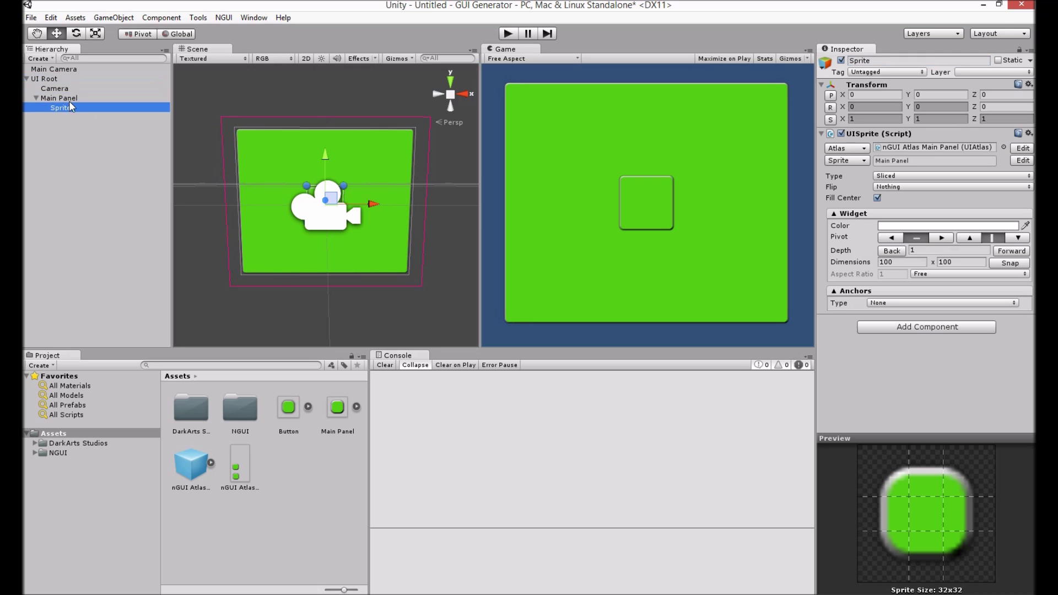
{"action": "left_click", "coordinate": [899, 61]}
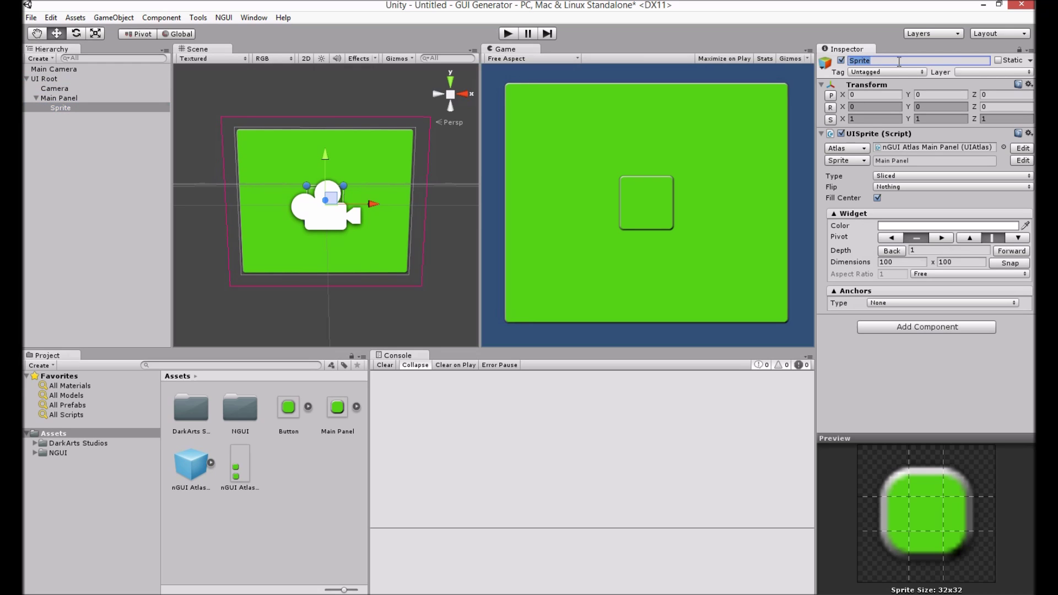
{"action": "type", "text": "Button"}
{"action": "key", "text": "Return"}
Step: Assign the Button atlas sprite to the Button object and fit it to about 112 x 60 in the panel's lower-left corner
{"action": "left_click", "coordinate": [834, 161]}
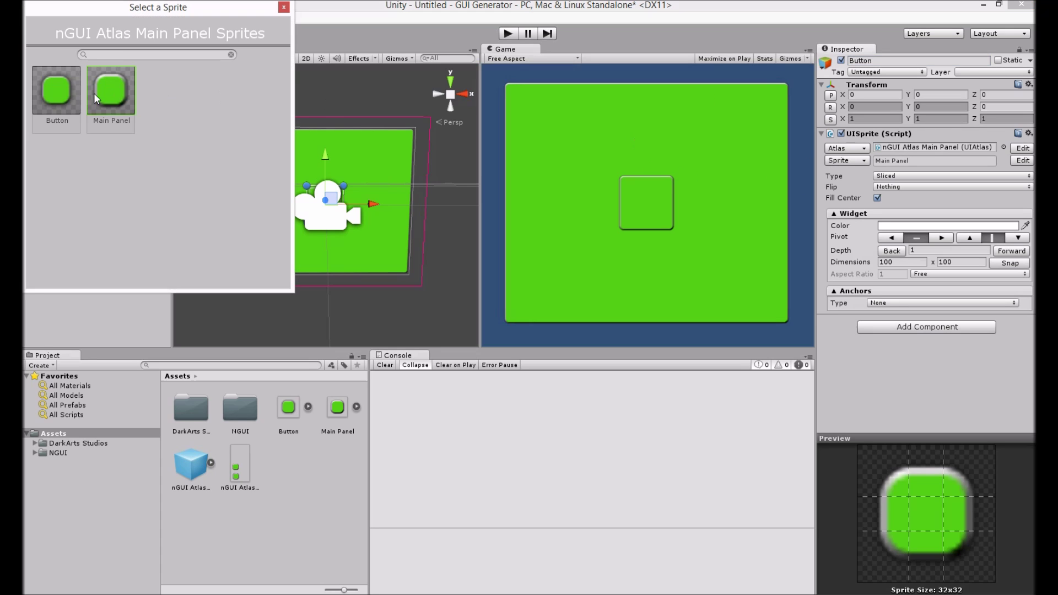
{"action": "left_click", "coordinate": [284, 7]}
{"action": "left_click_drag", "start_coordinate": [343, 184], "coordinate": [284, 267]}
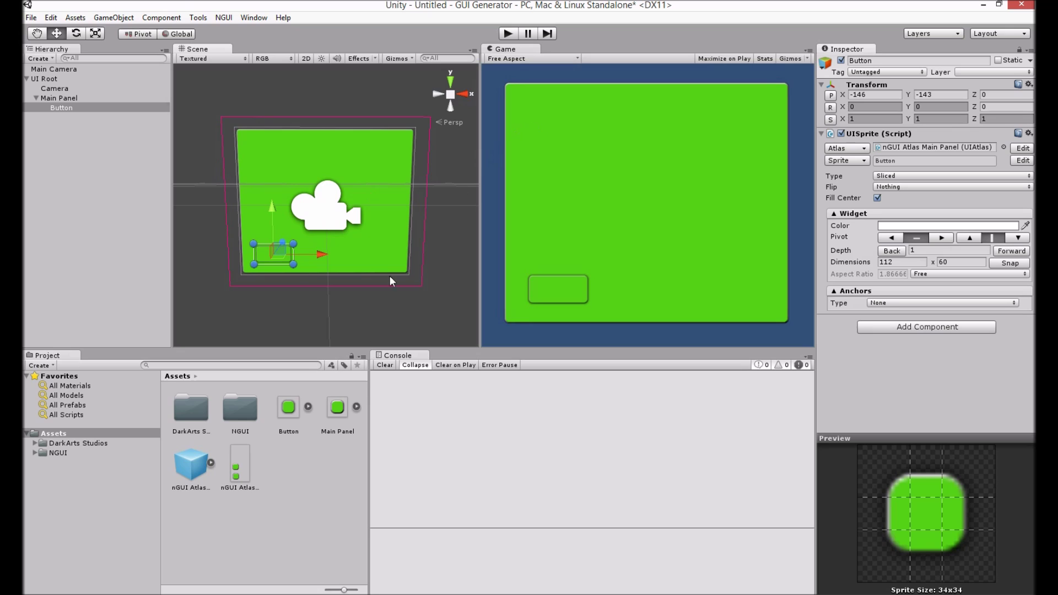
Step: Open the GUI Generator and set the Panel Colour to pink with H 317, S 129 and V 255
{"action": "left_click", "coordinate": [221, 19]}
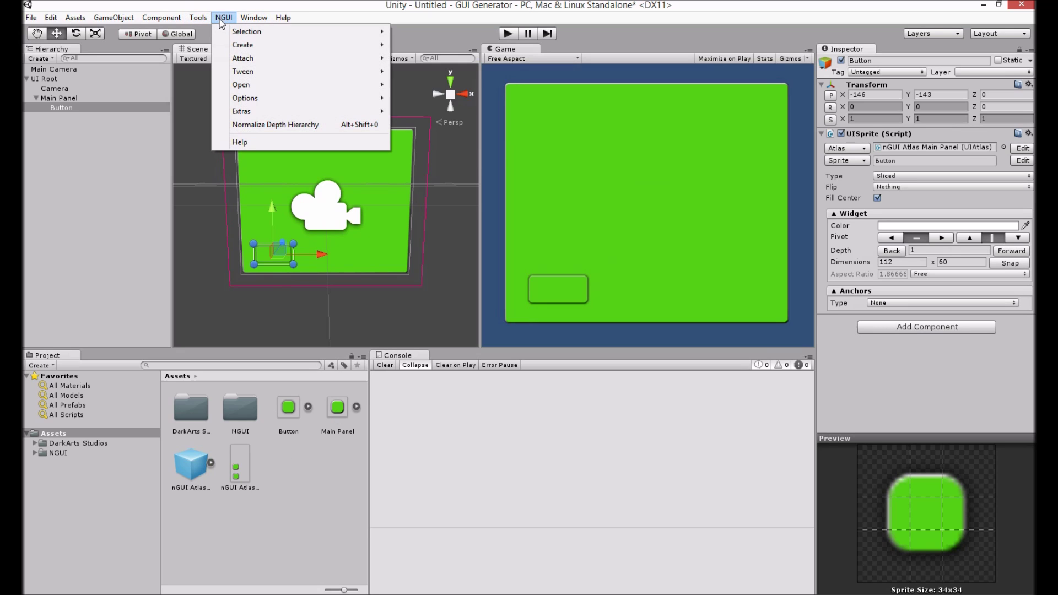
{"action": "left_click", "coordinate": [198, 18]}
{"action": "left_click", "coordinate": [209, 32]}
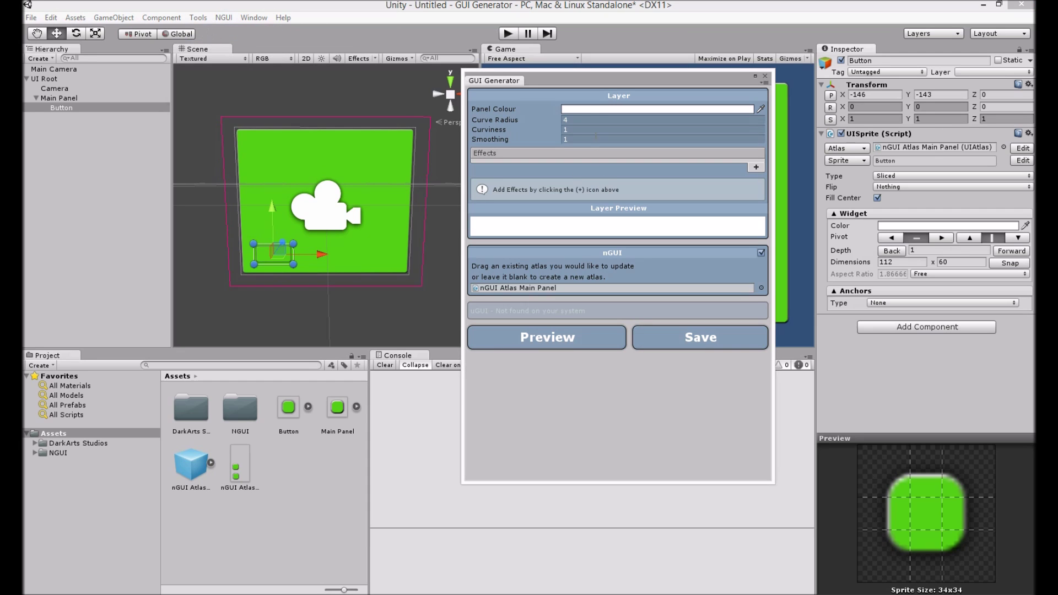
{"action": "left_click", "coordinate": [590, 110]}
{"action": "left_click", "coordinate": [378, 210]}
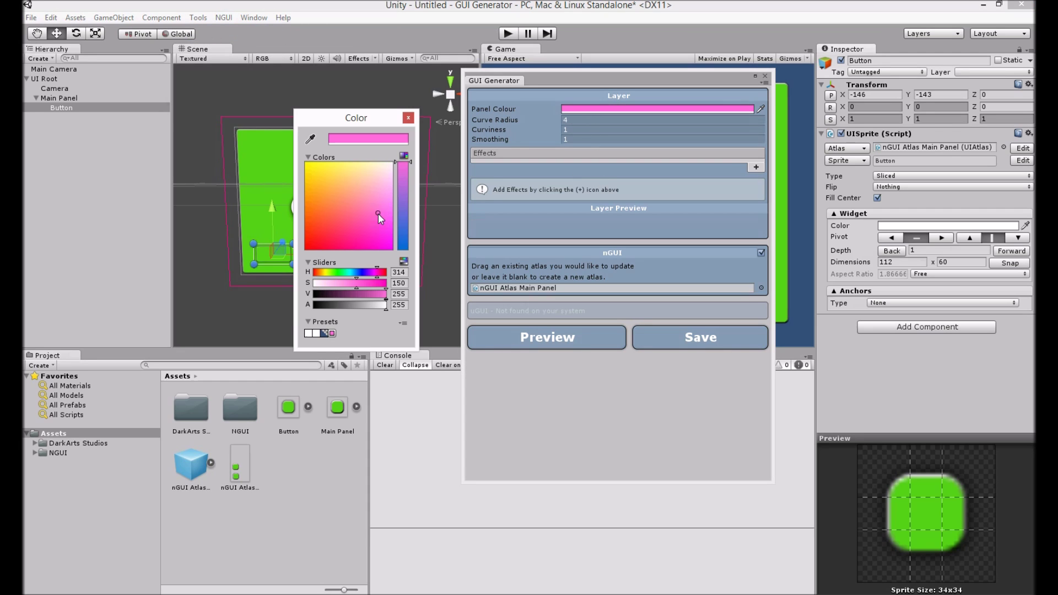
{"action": "left_click", "coordinate": [378, 207]}
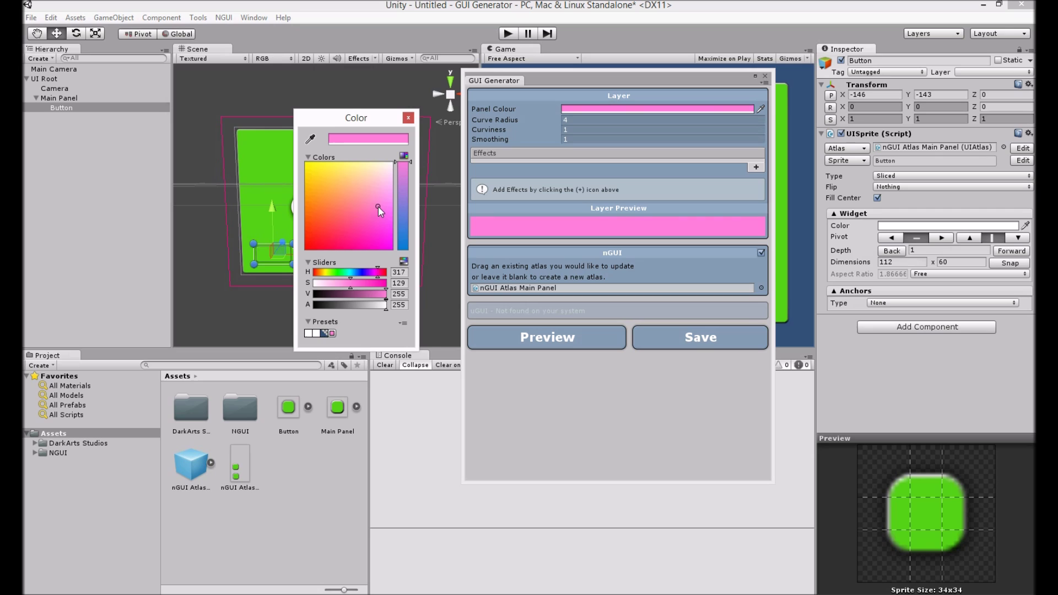
{"action": "left_click", "coordinate": [408, 118]}
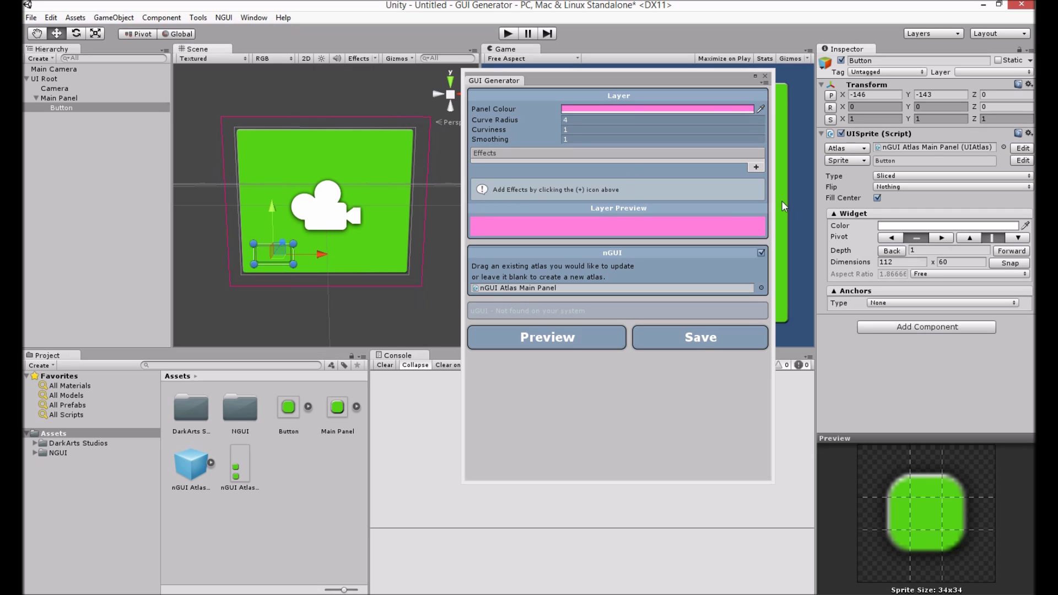
Step: Add a Highlight Gradient effect with width 2, running from black to white
{"action": "left_click", "coordinate": [756, 166]}
{"action": "left_click", "coordinate": [642, 166]}
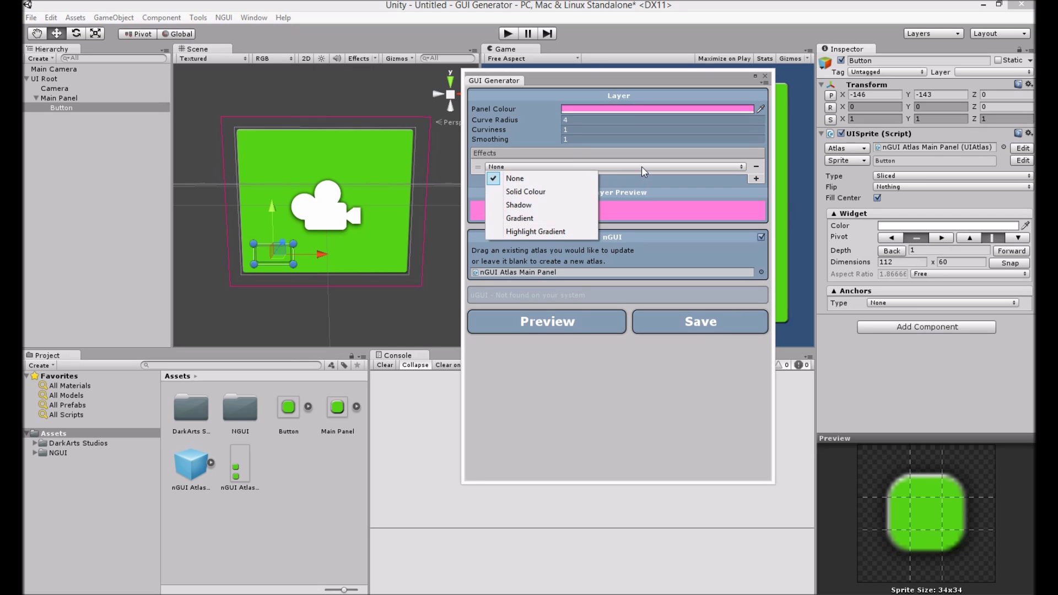
{"action": "left_click", "coordinate": [545, 232]}
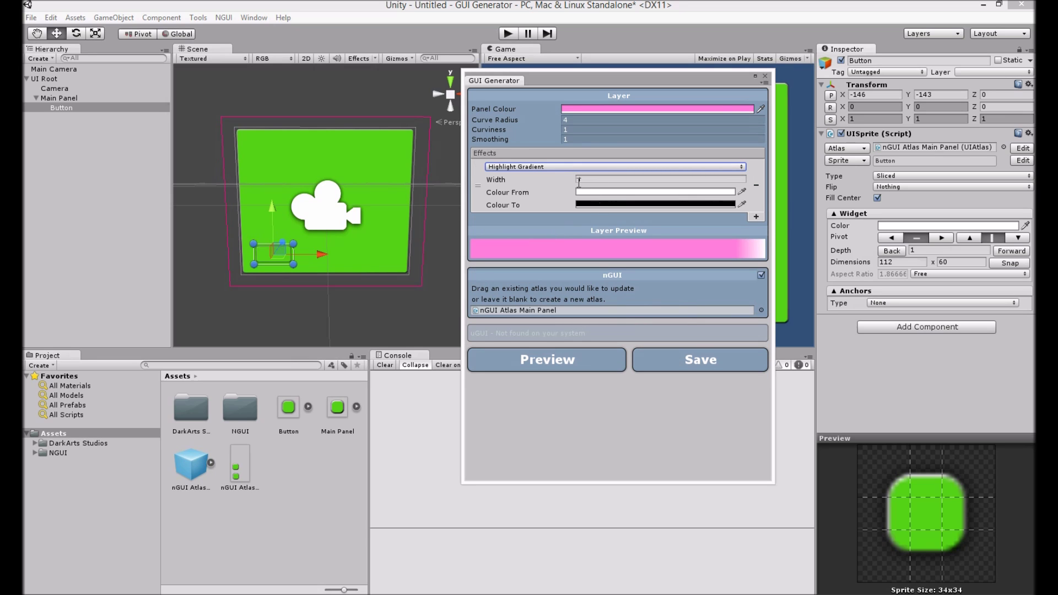
{"action": "left_click", "coordinate": [703, 193]}
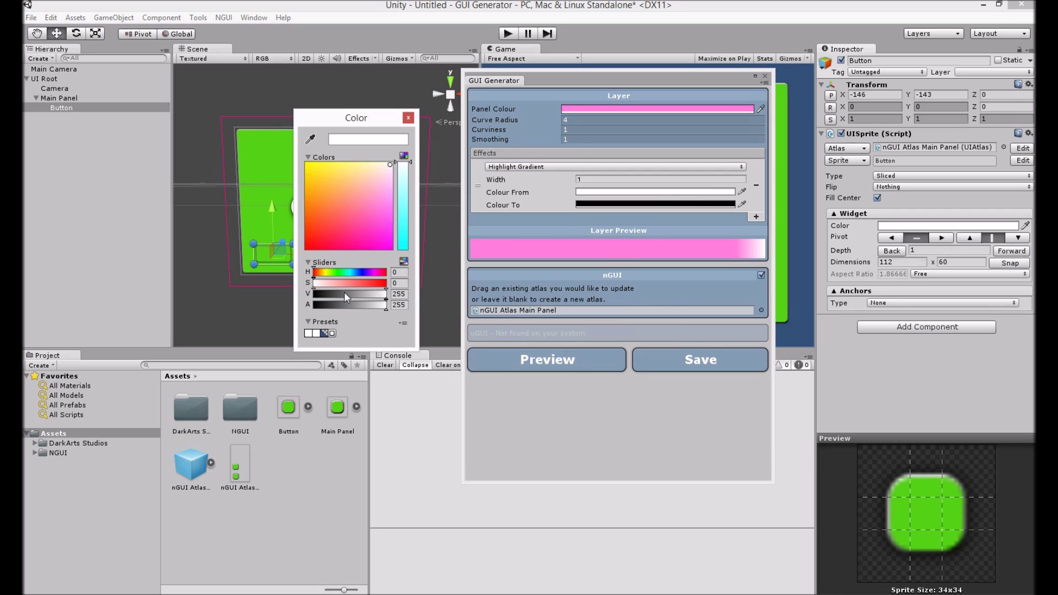
{"action": "left_click_drag", "start_coordinate": [343, 297], "coordinate": [313, 293]}
{"action": "left_click", "coordinate": [572, 188]}
{"action": "left_click", "coordinate": [586, 205]}
{"action": "left_click_drag", "start_coordinate": [371, 293], "coordinate": [395, 298]}
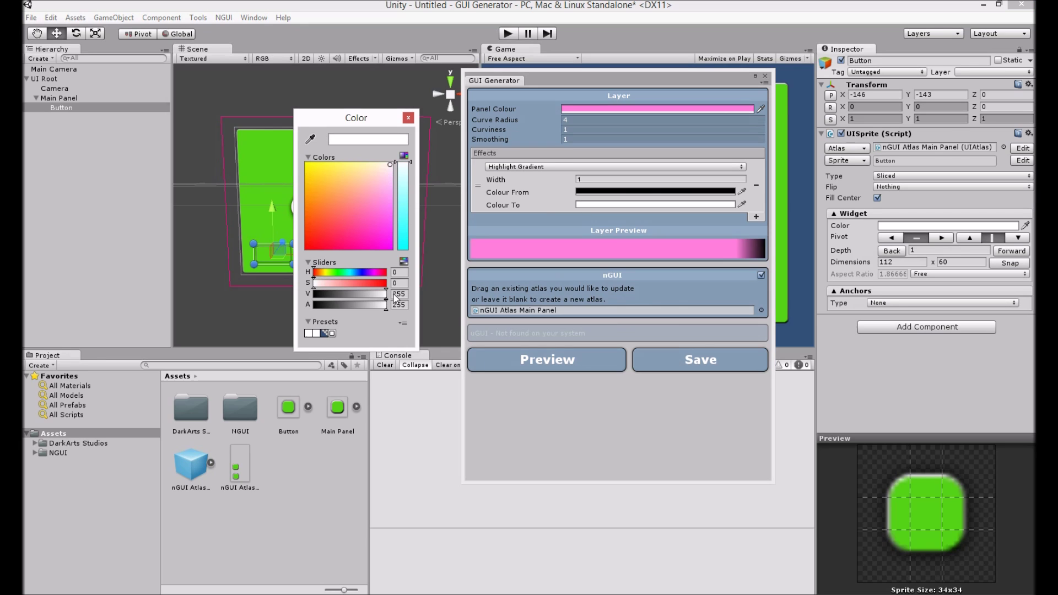
{"action": "left_click", "coordinate": [408, 118]}
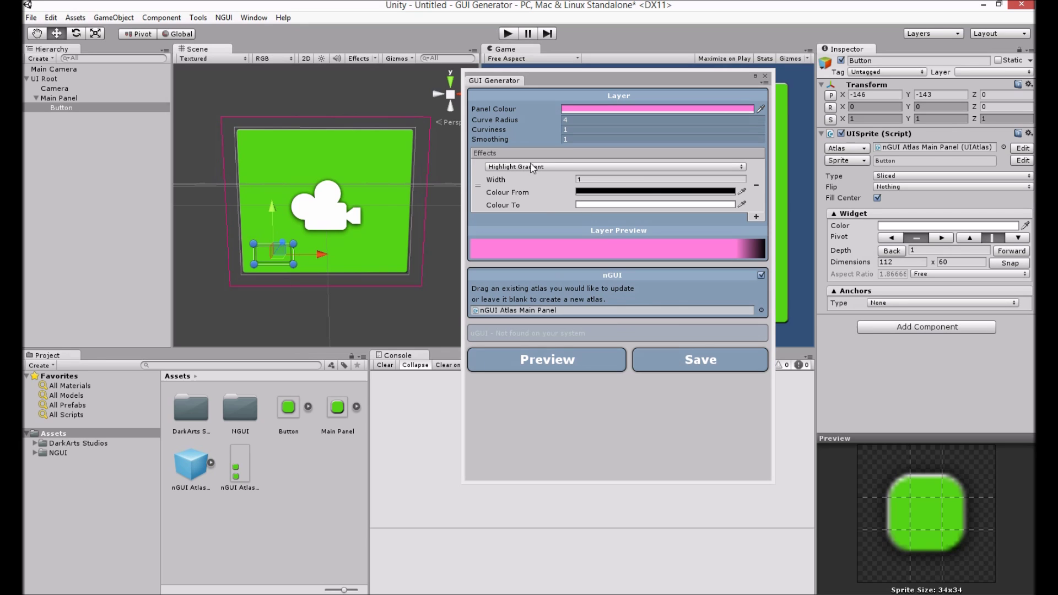
{"action": "left_click", "coordinate": [589, 180]}
{"action": "type", "text": "2"}
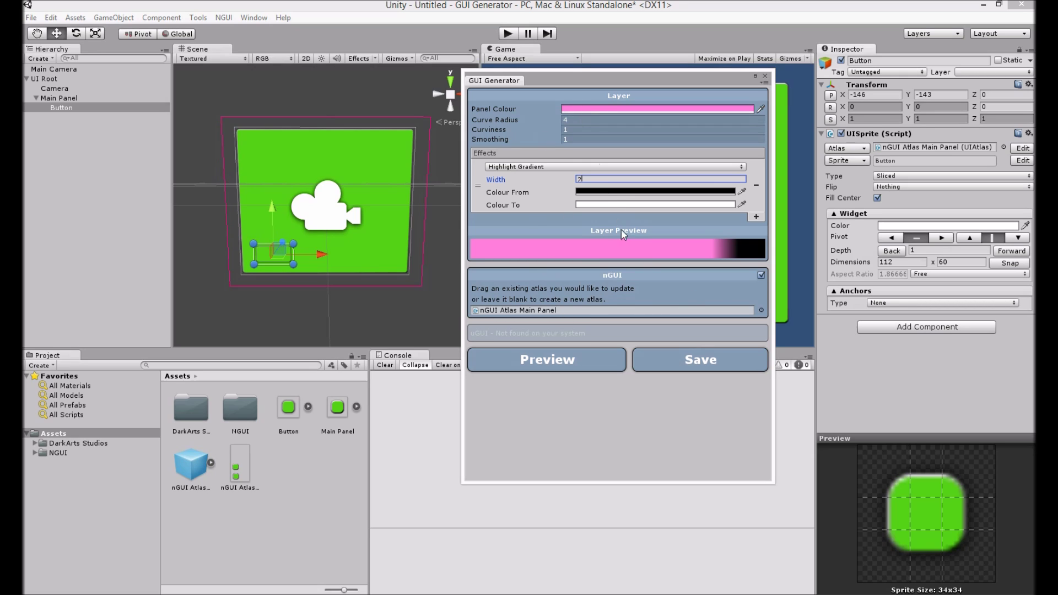
Step: Save the pink texture as "Header" in the Assets folder, adding it to the nGUI Atlas Main Panel atlas
{"action": "left_click", "coordinate": [674, 365]}
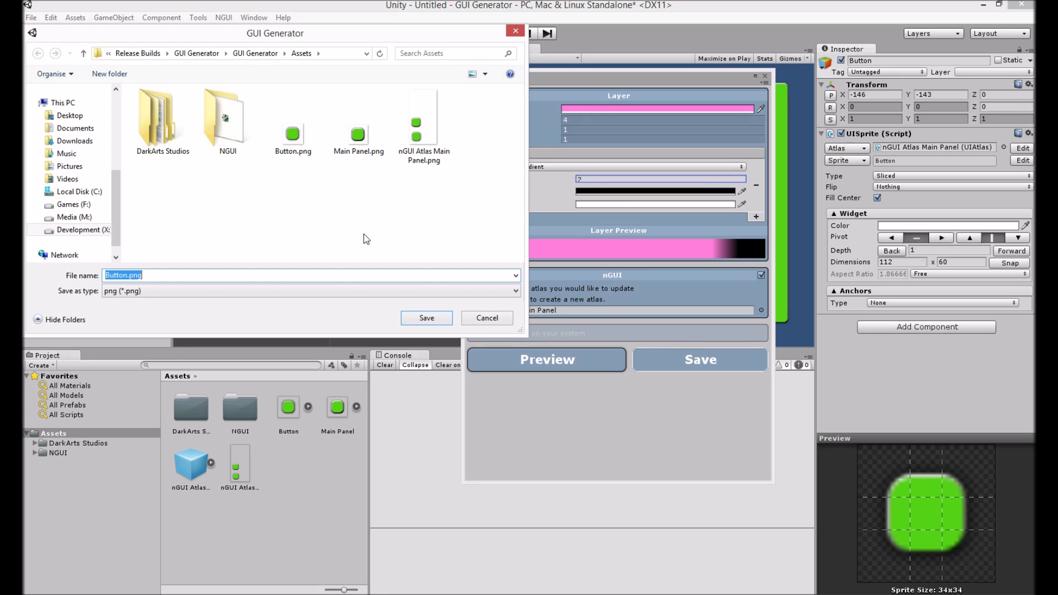
{"action": "type", "text": "Header"}
{"action": "left_click", "coordinate": [413, 318]}
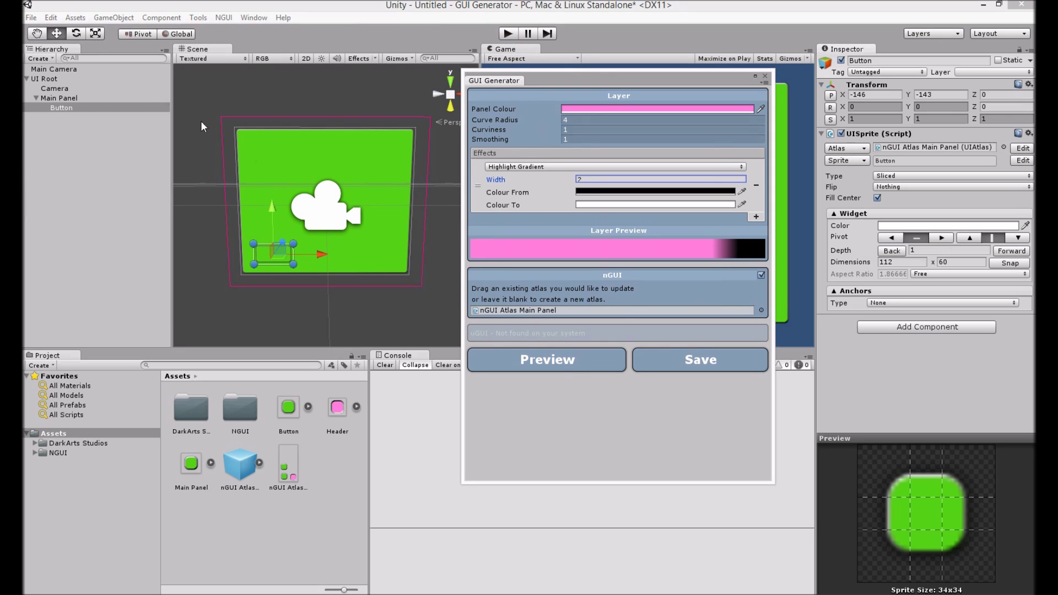
Step: Create an NGUI sprite under Main Panel, rename it "Header", and close the GUI Generator
{"action": "left_click", "coordinate": [83, 99]}
{"action": "left_click", "coordinate": [220, 18]}
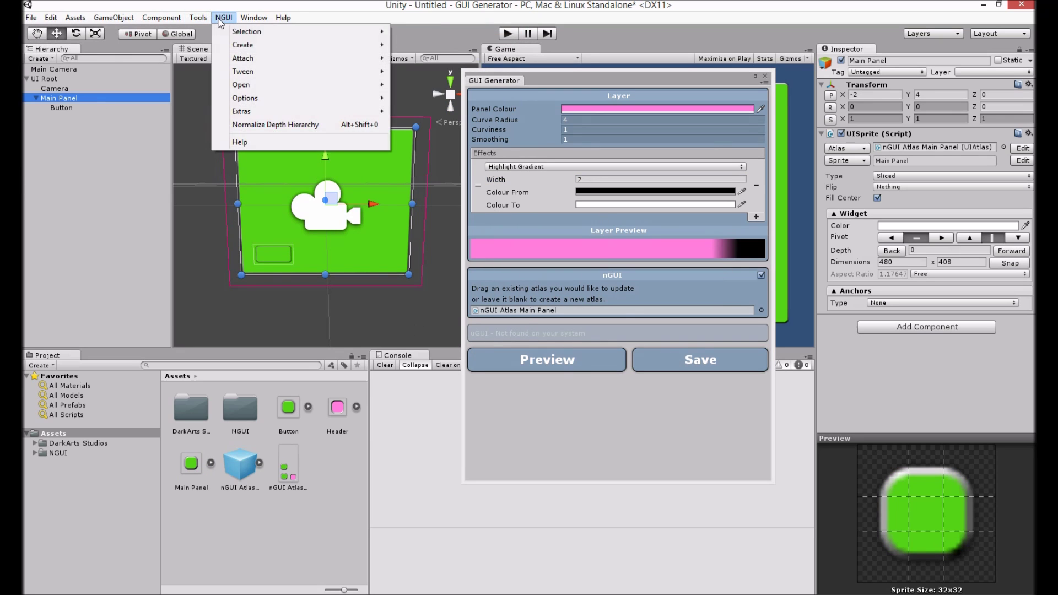
{"action": "mouse_move", "coordinate": [313, 46]}
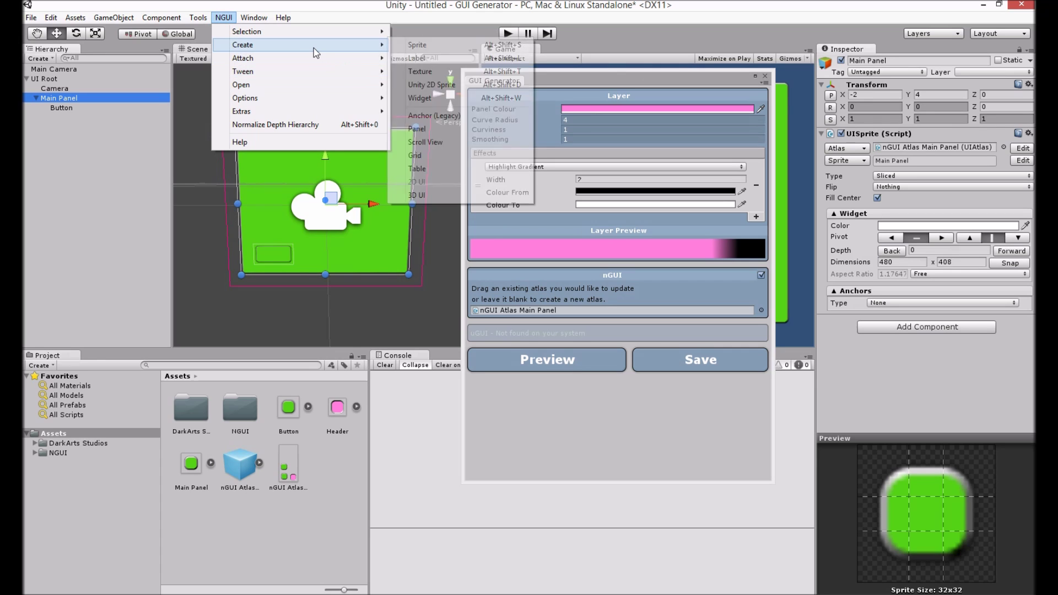
{"action": "left_click", "coordinate": [417, 45]}
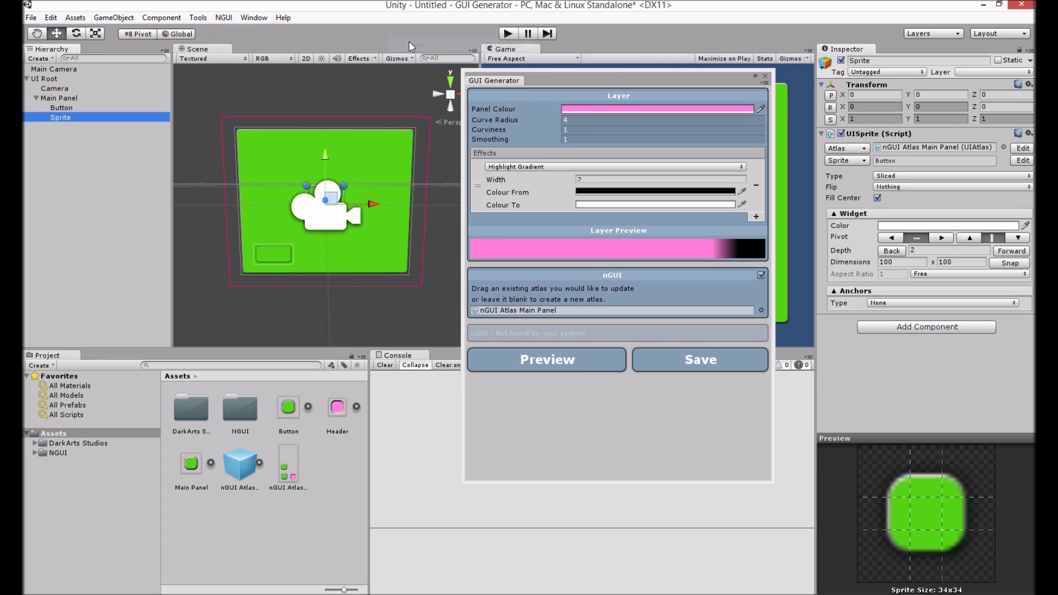
{"action": "left_click", "coordinate": [903, 60]}
{"action": "type", "text": "Header"}
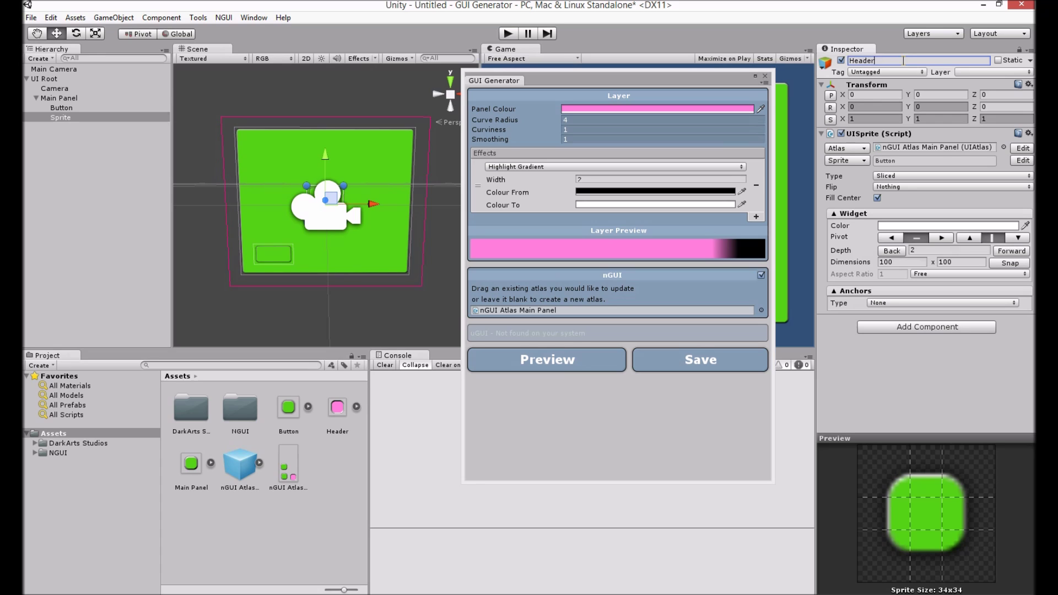
{"action": "key", "text": "Return"}
{"action": "left_click", "coordinate": [765, 76]}
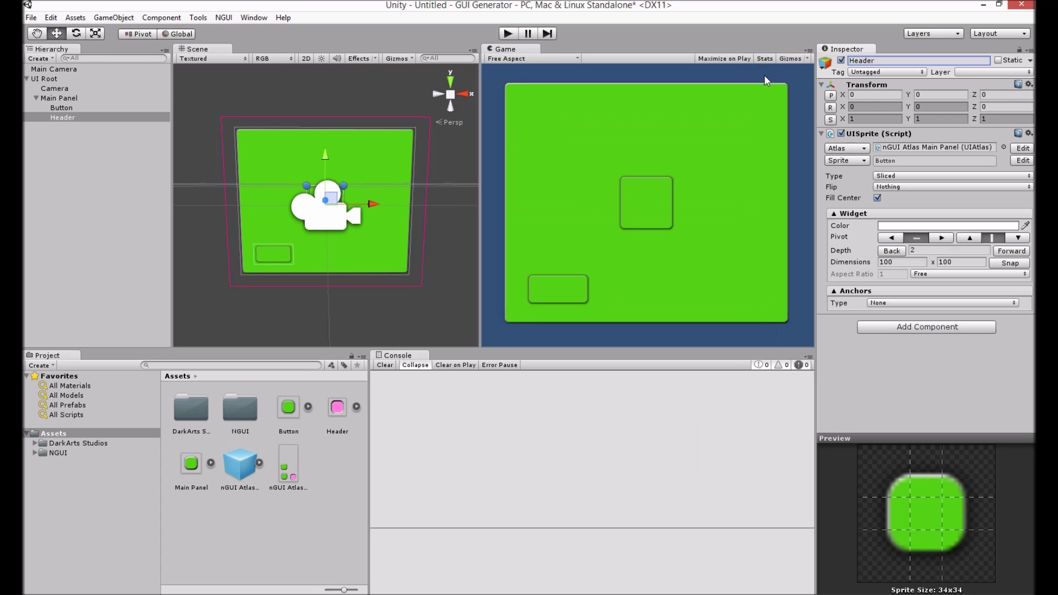
Step: Assign the Header atlas sprite to the Header object and stretch it to about 442 x 74 along the panel's upper edge
{"action": "left_click", "coordinate": [89, 118]}
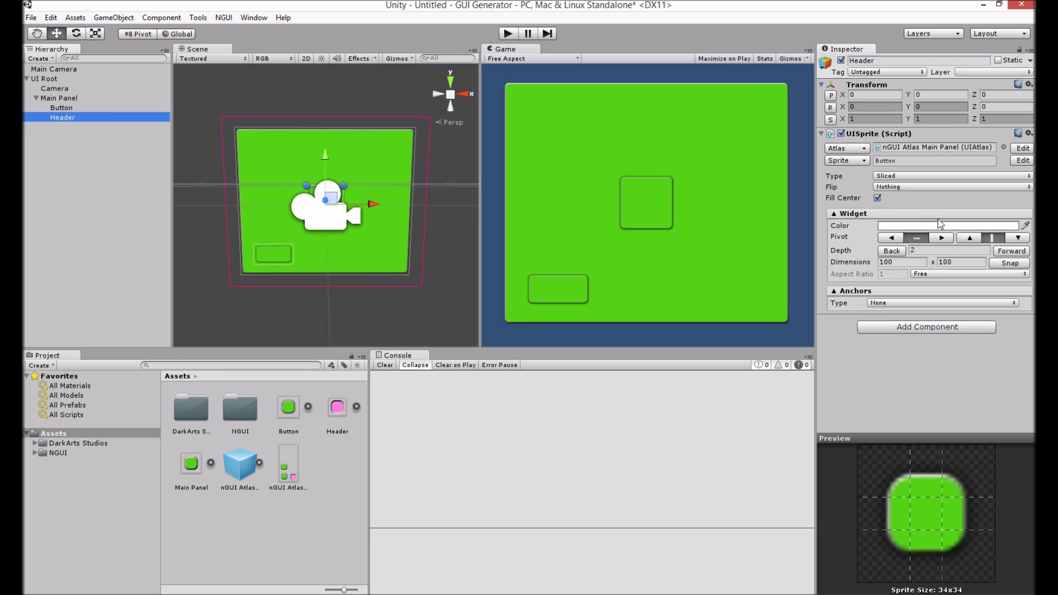
{"action": "left_click", "coordinate": [853, 161]}
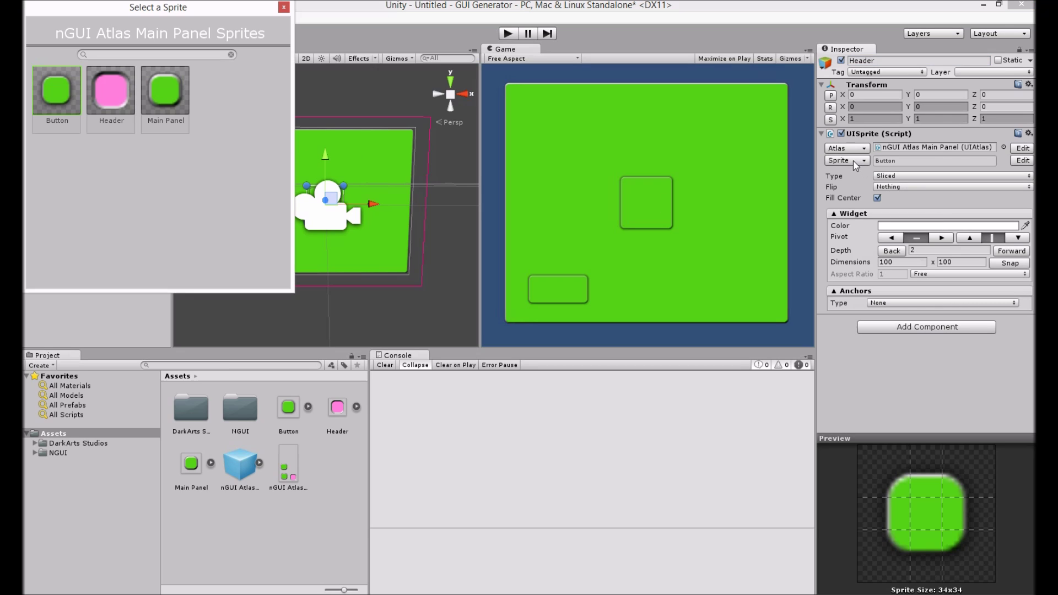
{"action": "left_click", "coordinate": [134, 88]}
{"action": "left_click", "coordinate": [283, 7]}
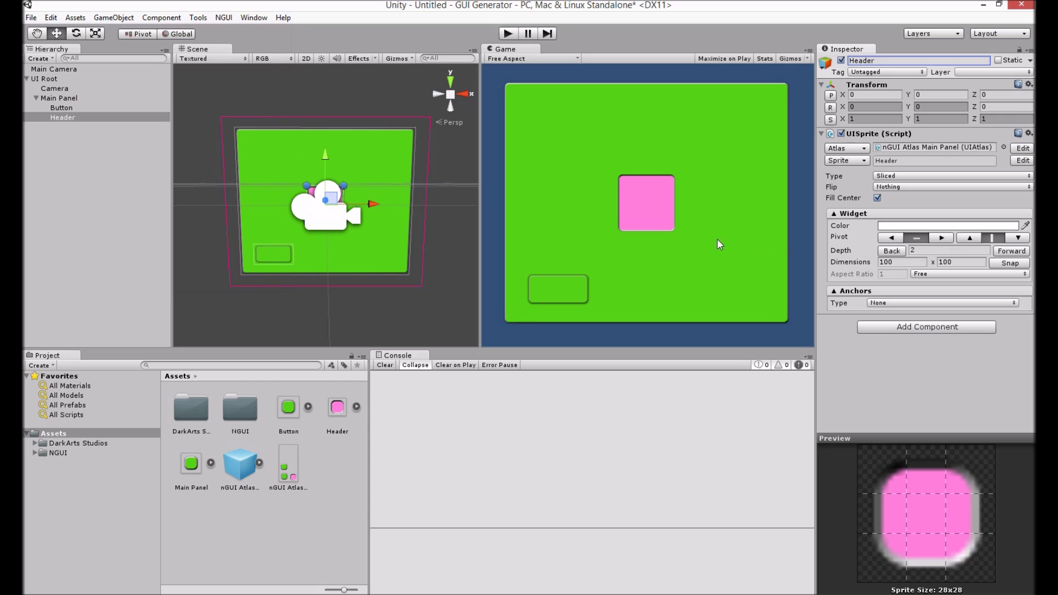
{"action": "left_click_drag", "start_coordinate": [307, 188], "coordinate": [240, 137]}
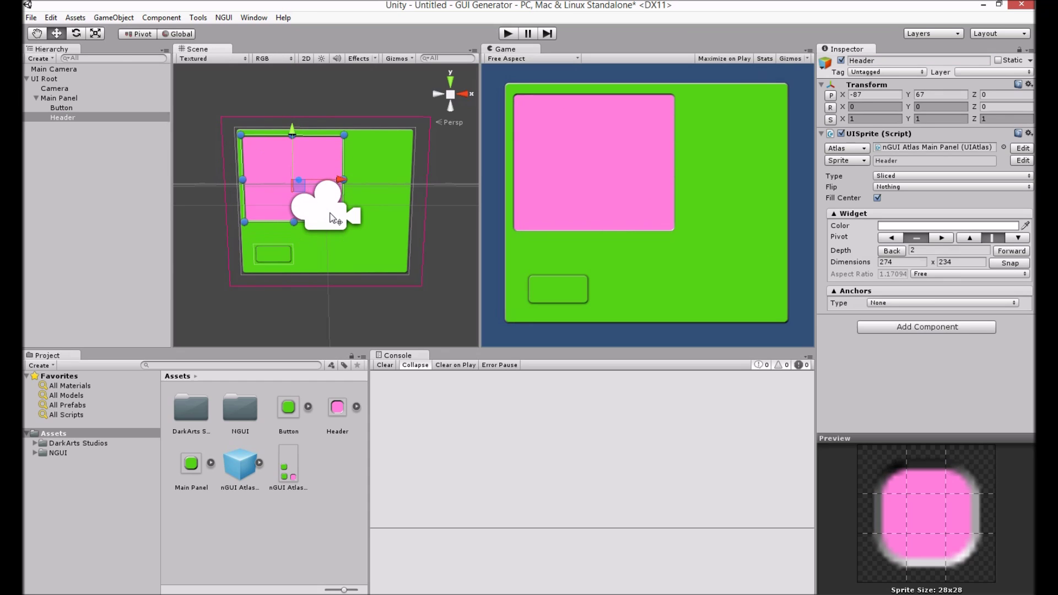
{"action": "left_click_drag", "start_coordinate": [294, 222], "coordinate": [406, 163]}
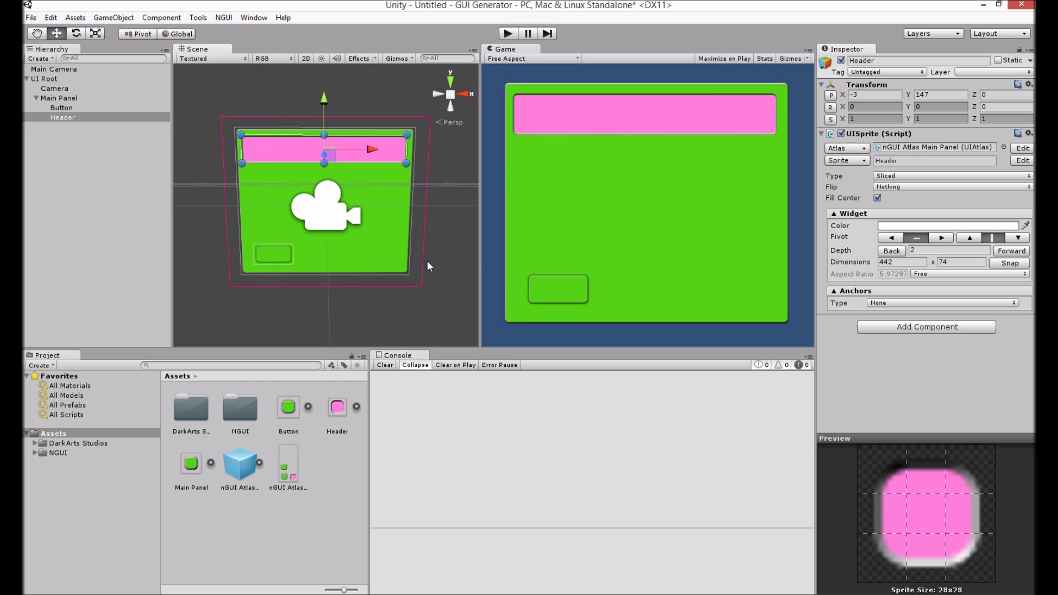
Step: Duplicate the Button object and move the copy horizontally to the panel's lower-right corner, at about X 148
{"action": "left_click", "coordinate": [283, 256]}
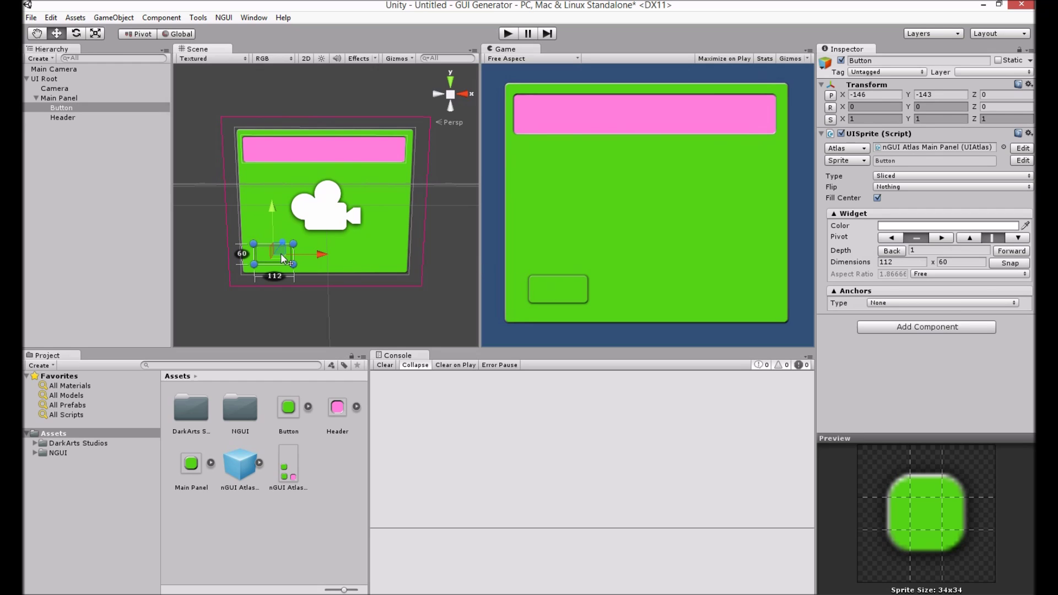
{"action": "key", "text": "ctrl+d"}
{"action": "left_click_drag", "start_coordinate": [280, 254], "coordinate": [383, 257]}
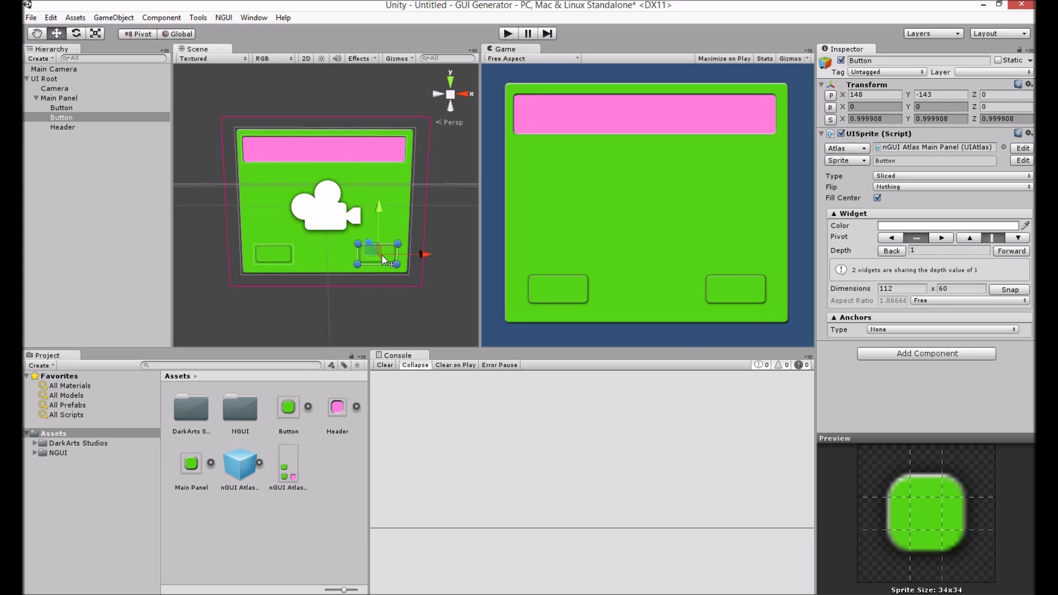